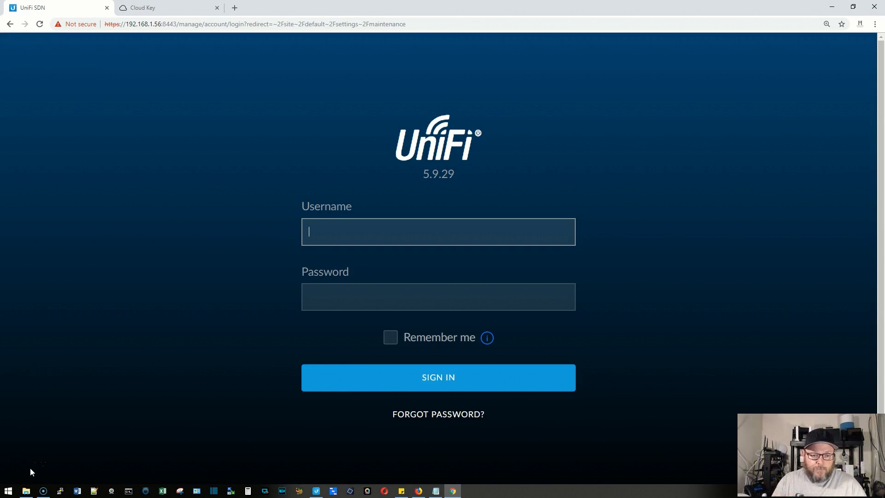
Sign in with the administrator username and password, then view the Devices list showing the USG 3P.
{"action": "type", "text": "ubnt"}
{"action": "key", "text": "Tab"}
{"action": "type", "text": "••••••••••"}
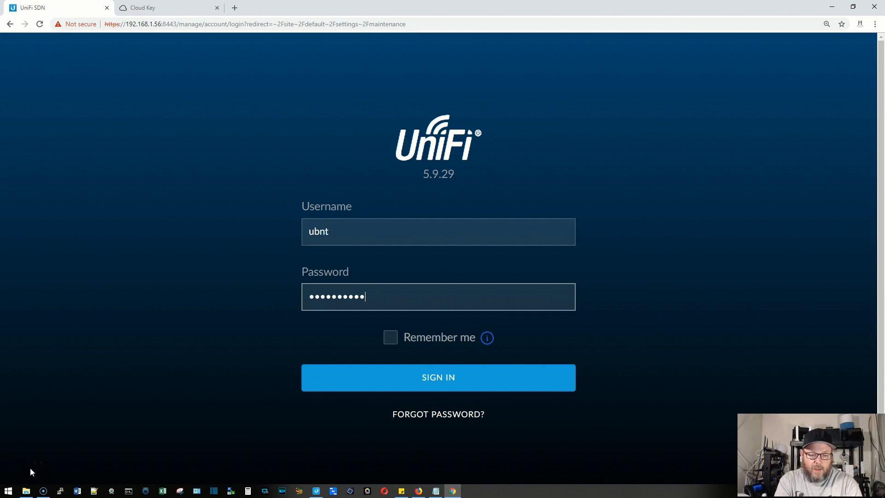
{"action": "type", "text": "•"}
{"action": "key", "text": "Return"}
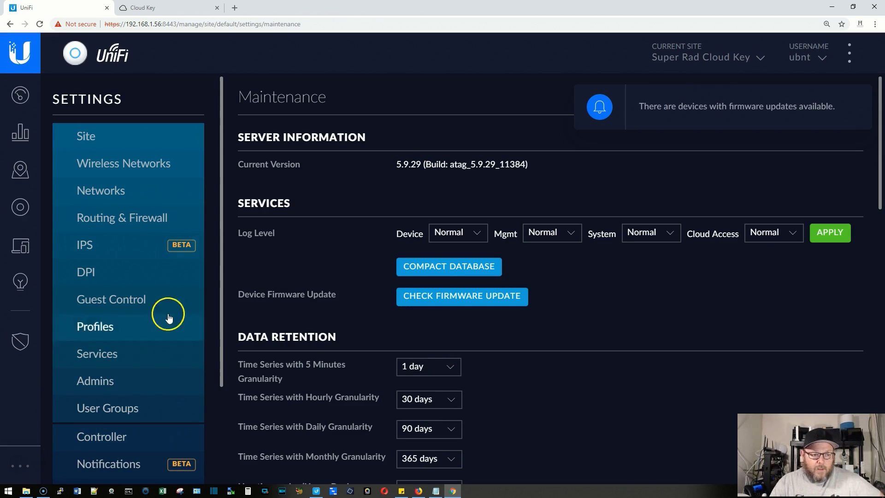
{"action": "left_click", "coordinate": [20, 207]}
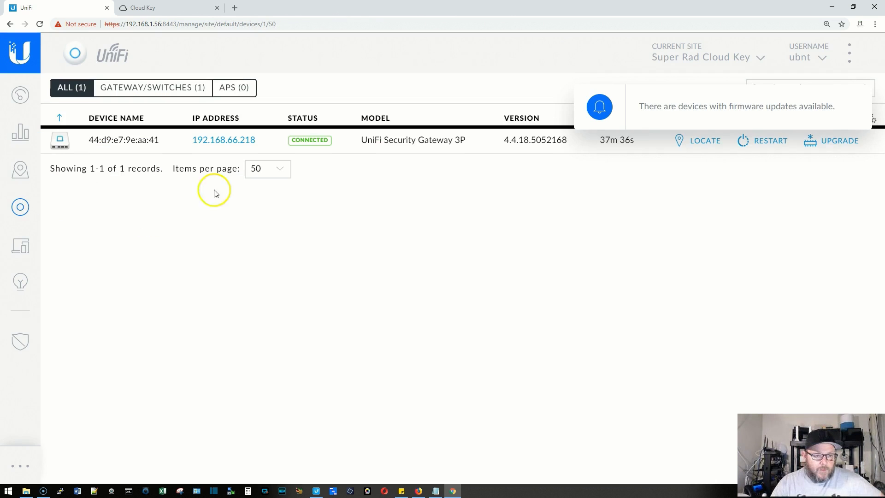
{"action": "left_click", "coordinate": [859, 107]}
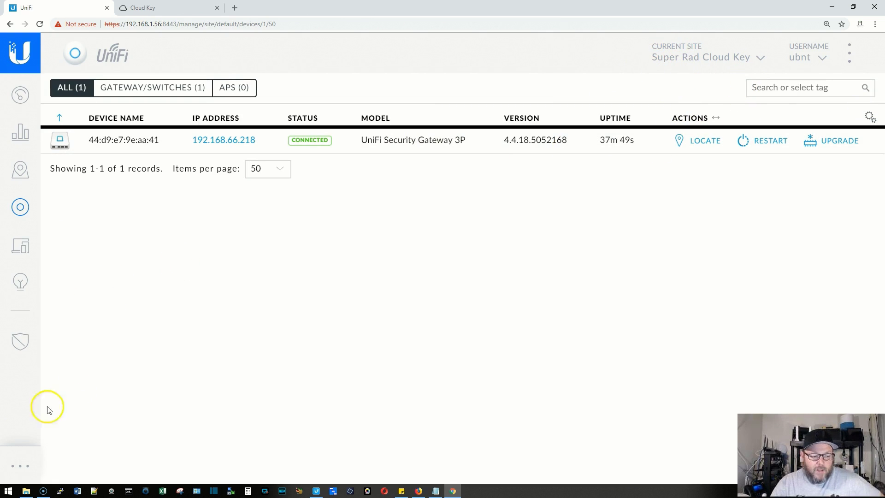
Download a controller backup with Backup Data Retention set to Settings only from Maintenance.
{"action": "left_click", "coordinate": [18, 467]}
{"action": "scroll", "coordinate": [136, 316], "scroll_direction": "down", "scroll_amount": 2}
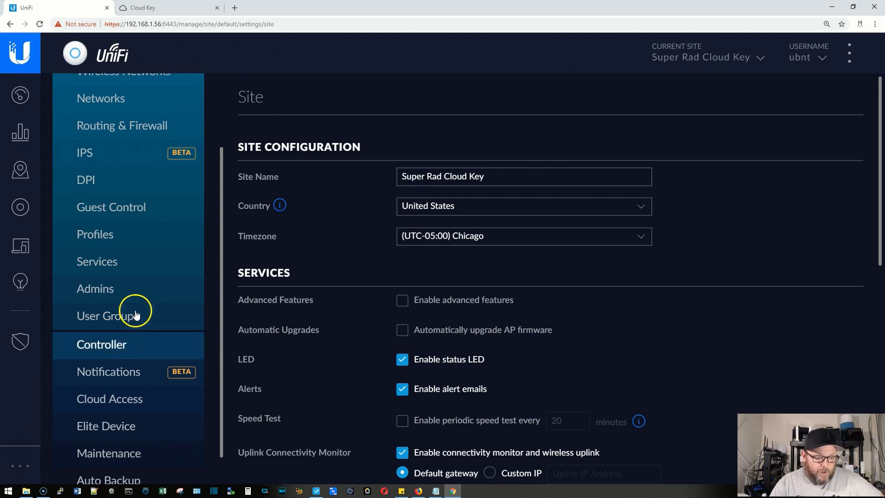
{"action": "left_click", "coordinate": [115, 455]}
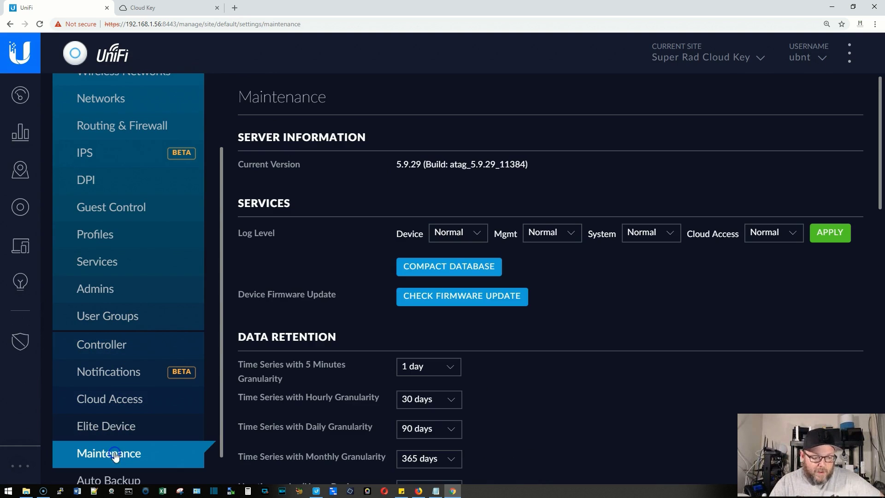
{"action": "scroll", "coordinate": [342, 288], "scroll_direction": "down", "scroll_amount": 5}
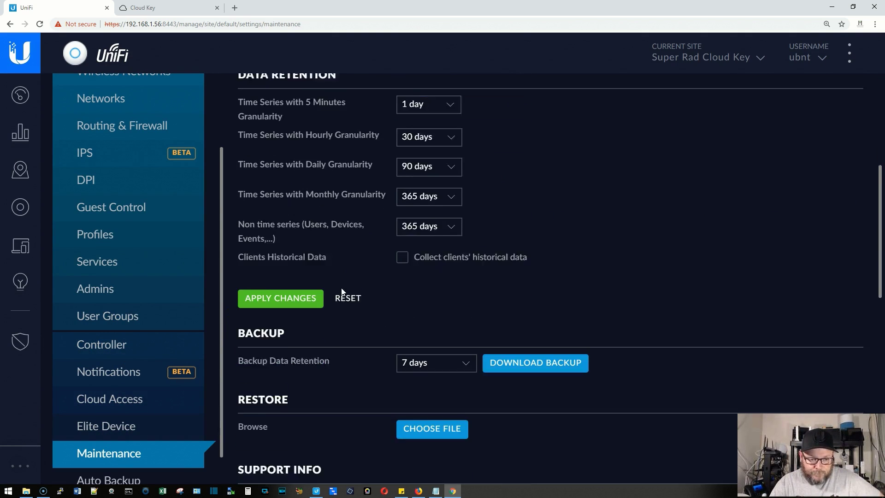
{"action": "left_click", "coordinate": [466, 351]}
{"action": "left_click", "coordinate": [438, 364]}
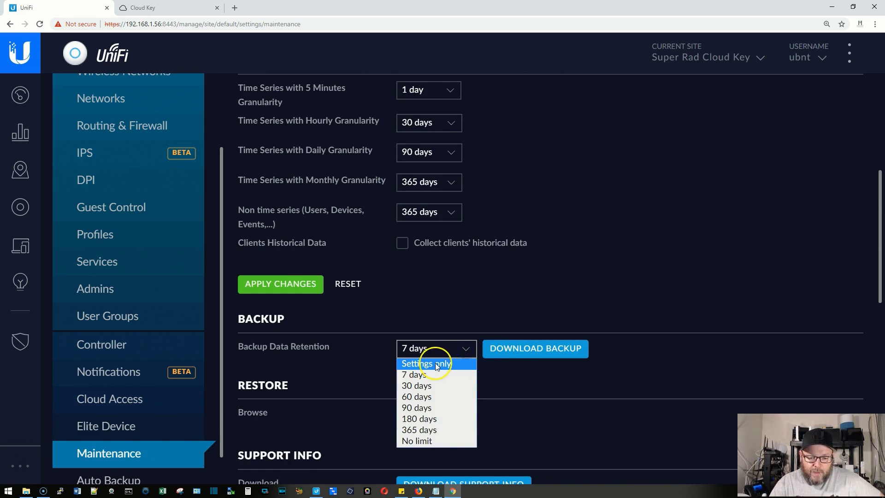
{"action": "left_click", "coordinate": [524, 353]}
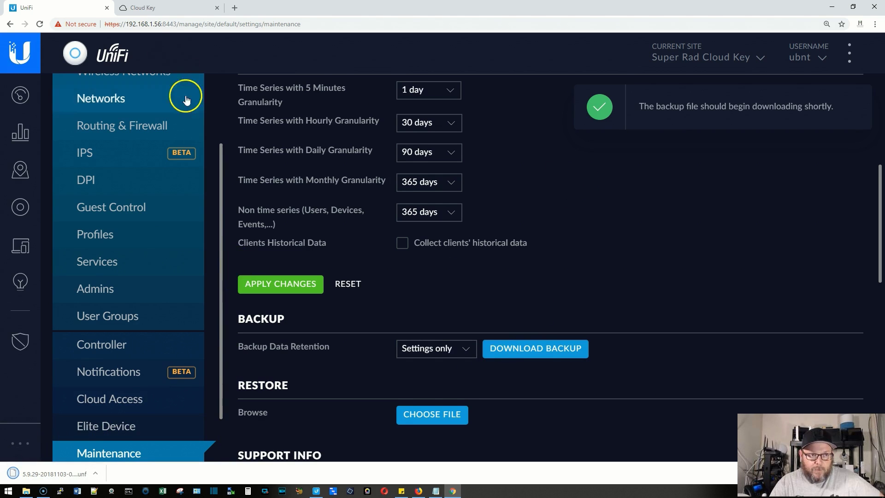
{"action": "left_click", "coordinate": [158, 13]}
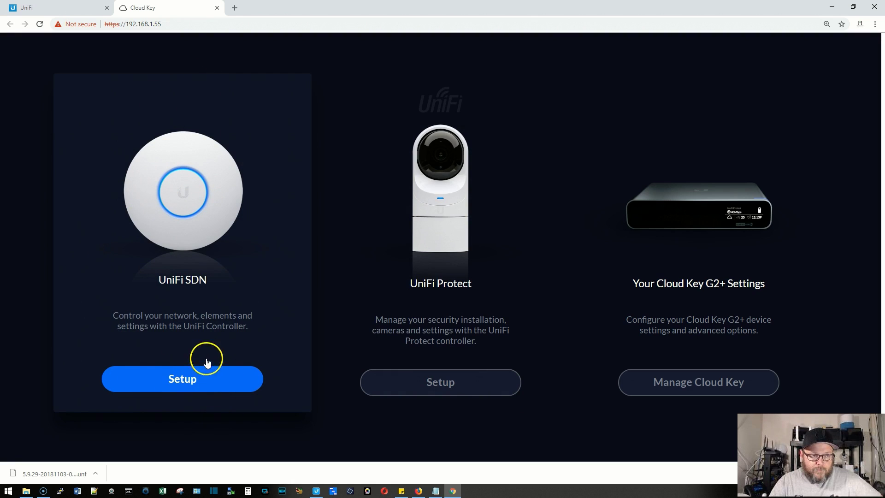
Check the Cloud Key firmware and controller versions in the Maintenance settings.
{"action": "left_click", "coordinate": [71, 9]}
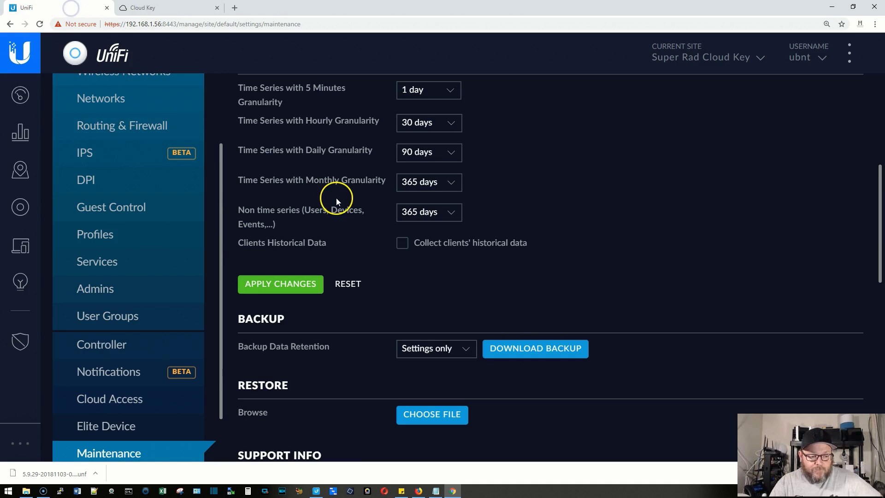
{"action": "scroll", "coordinate": [120, 344], "scroll_direction": "down", "scroll_amount": 2}
{"action": "scroll", "coordinate": [401, 306], "scroll_direction": "down", "scroll_amount": 1}
{"action": "scroll", "coordinate": [401, 305], "scroll_direction": "down", "scroll_amount": 10}
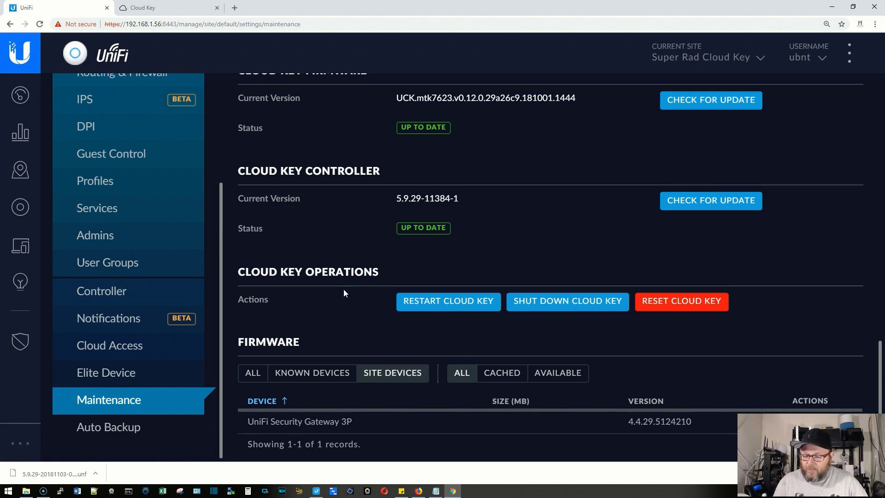
{"action": "left_click", "coordinate": [175, 9]}
{"action": "left_click", "coordinate": [164, 24]}
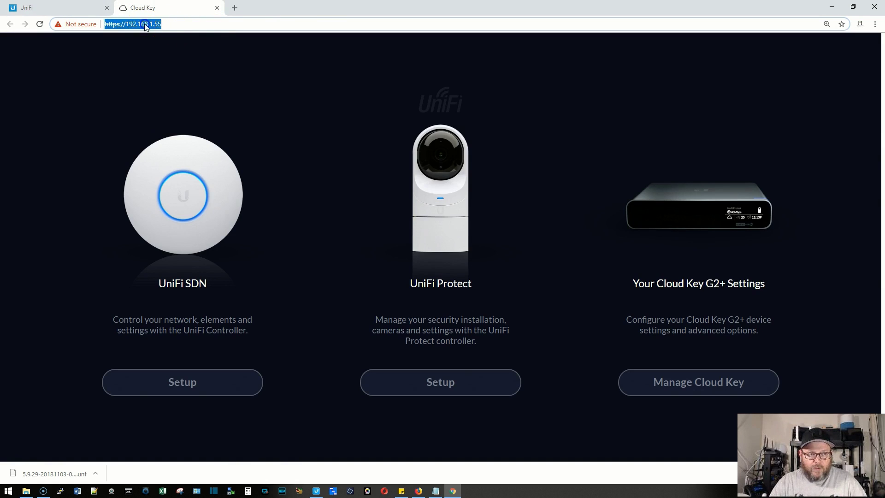
{"action": "left_click", "coordinate": [75, 8]}
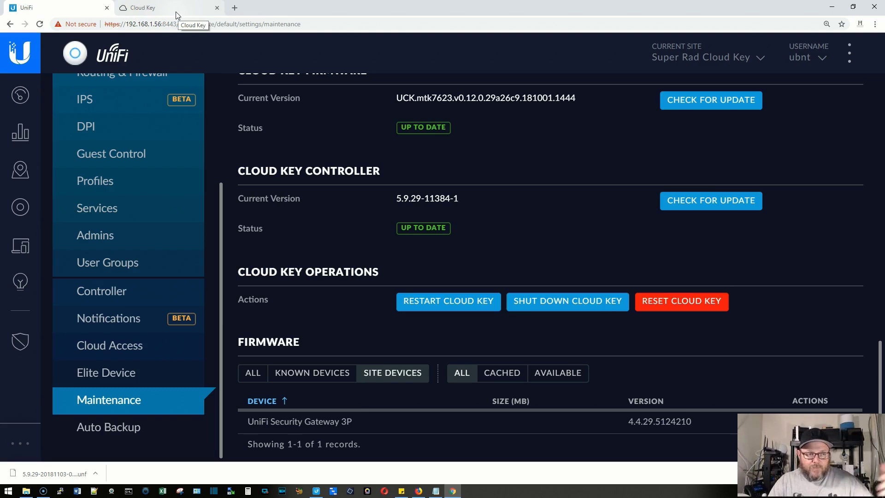
Open the Routing & Firewall settings, which list no static routes.
{"action": "left_click", "coordinate": [158, 237]}
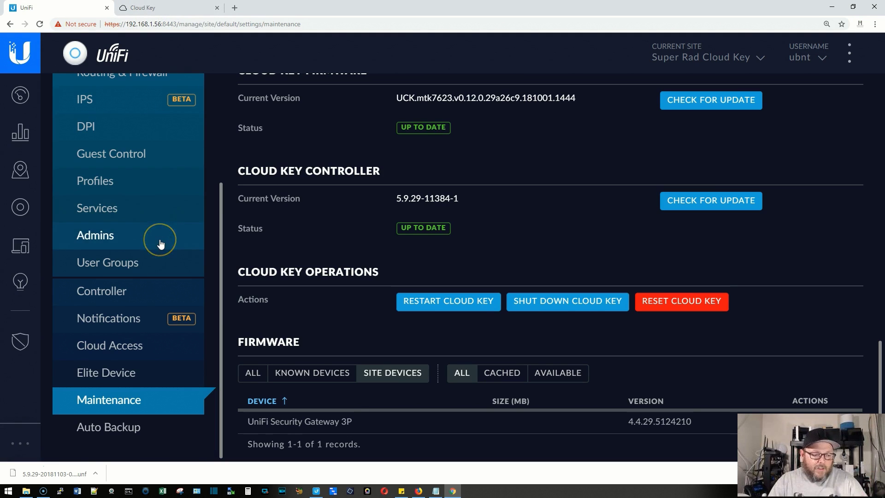
{"action": "left_click", "coordinate": [155, 235]}
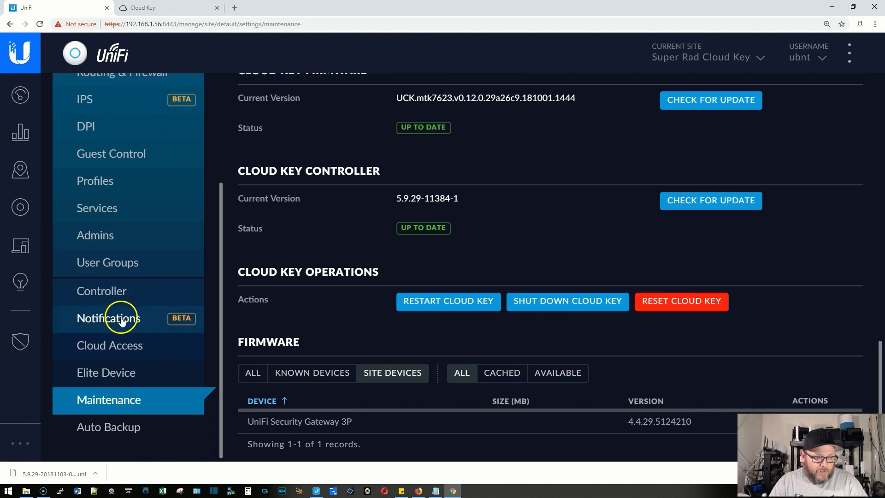
{"action": "scroll", "coordinate": [122, 314], "scroll_direction": "up", "scroll_amount": 3}
{"action": "left_click", "coordinate": [123, 217]}
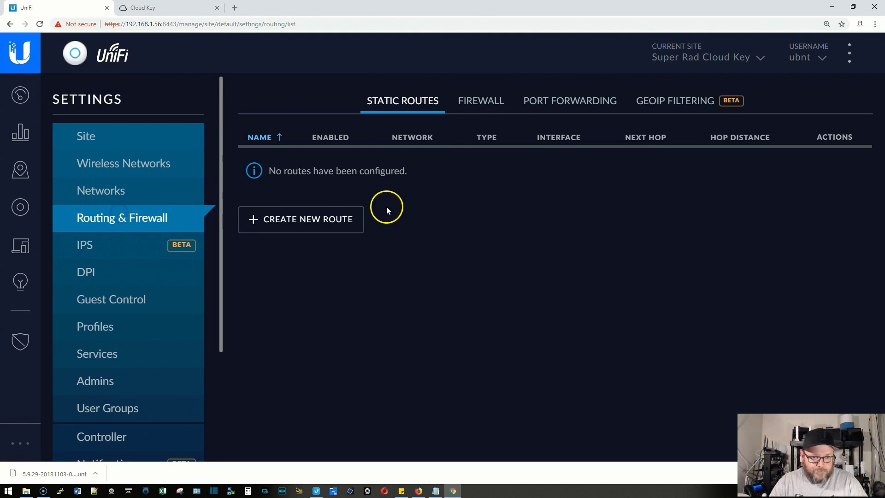
Create and save a TCP port forward rule 'UniFi Inform' sending port 8080 to 192.168.1.56:8080.
{"action": "left_click", "coordinate": [485, 99]}
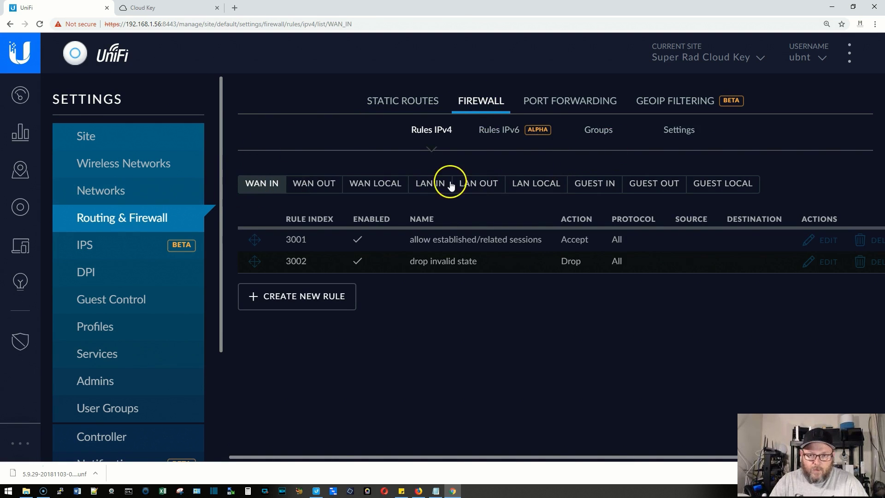
{"action": "left_click", "coordinate": [560, 101]}
{"action": "left_click", "coordinate": [351, 213]}
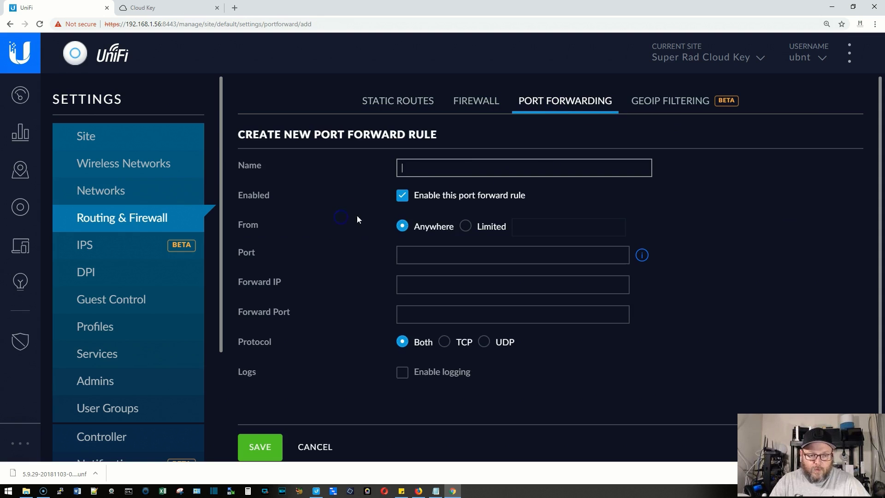
{"action": "type", "text": "UniFi Inform"}
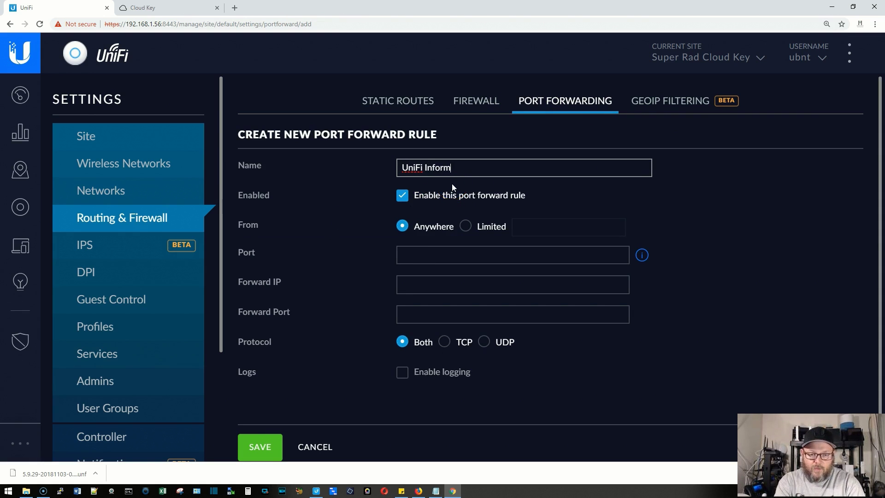
{"action": "left_click", "coordinate": [455, 256]}
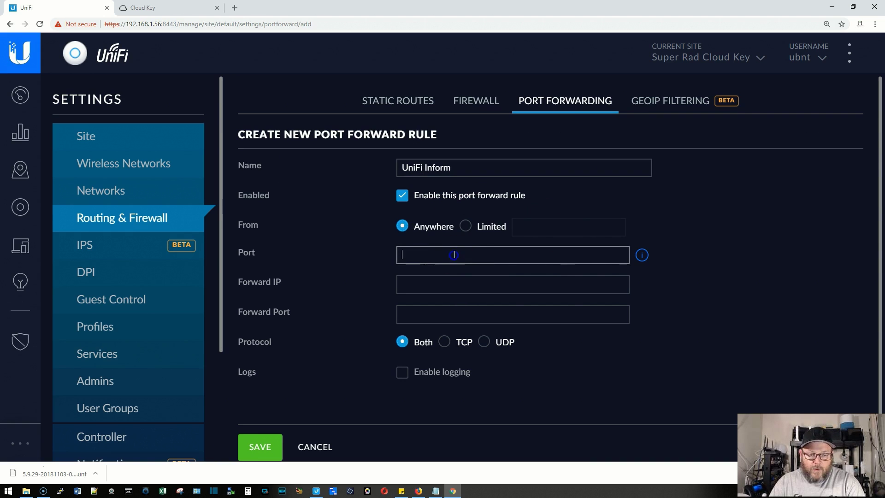
{"action": "type", "text": "8080"}
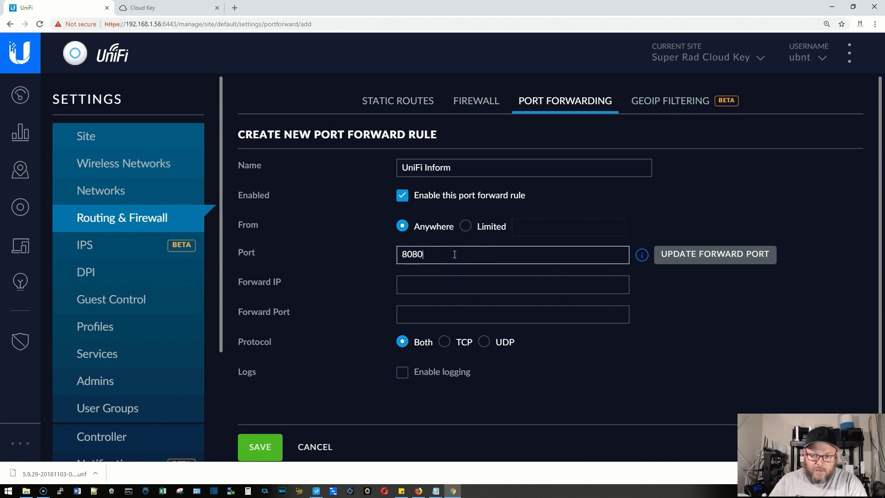
{"action": "left_click", "coordinate": [710, 249]}
{"action": "left_click", "coordinate": [447, 285]}
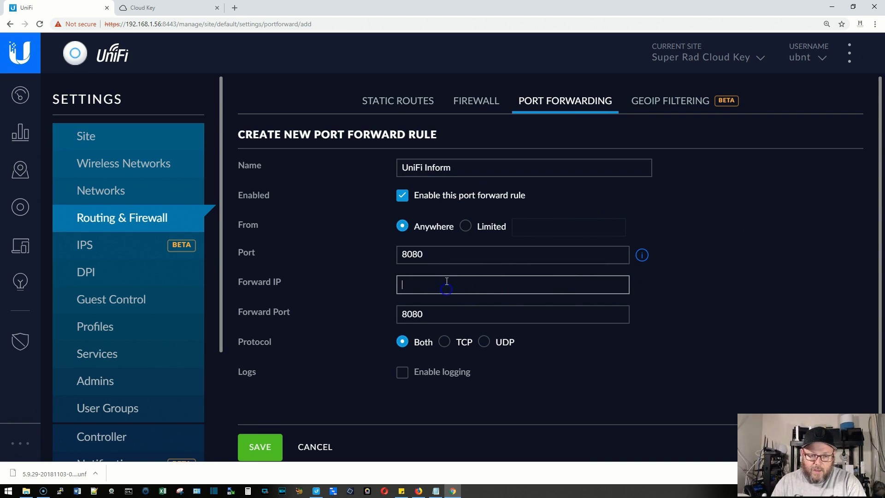
{"action": "type", "text": "192.168.1.5"}
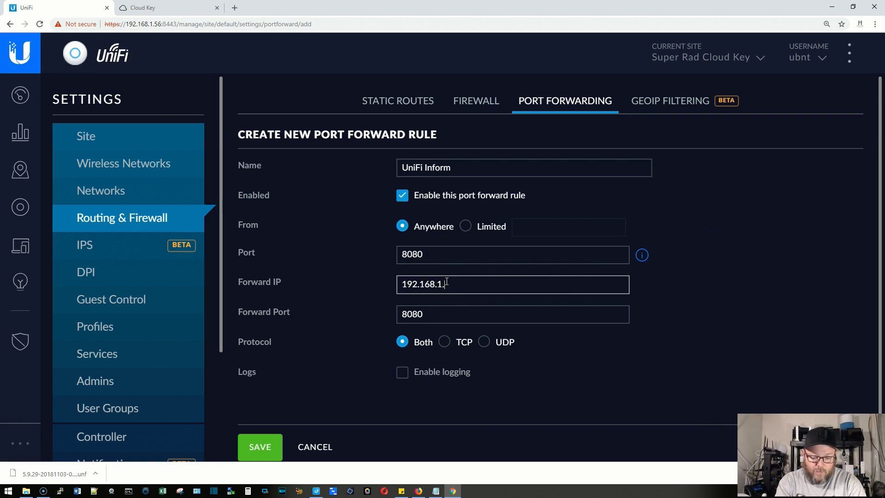
{"action": "type", "text": "6"}
{"action": "left_click", "coordinate": [444, 342]}
{"action": "left_click", "coordinate": [250, 445]}
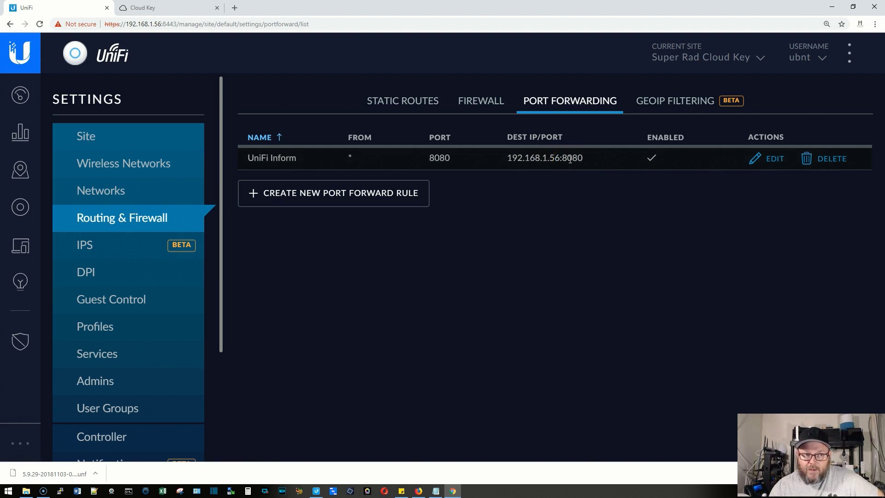
{"action": "scroll", "coordinate": [138, 364], "scroll_direction": "down", "scroll_amount": 3}
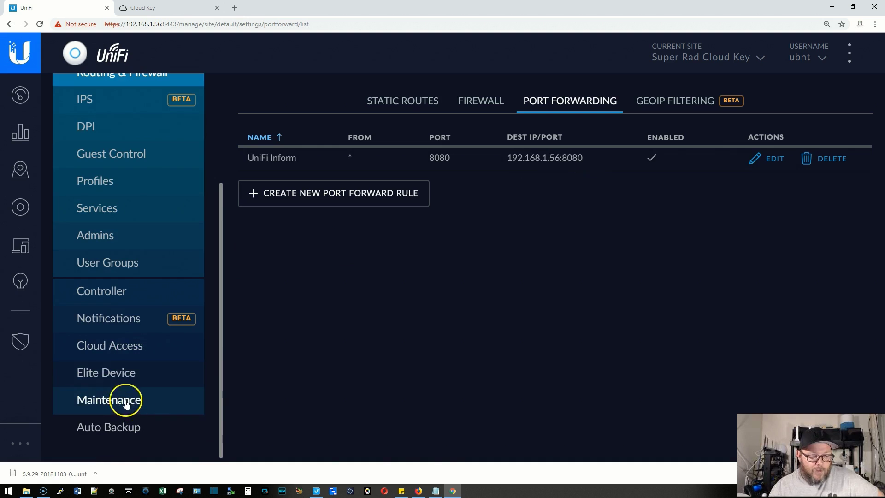
Download a second backup from Maintenance with data retention set to Settings only.
{"action": "left_click", "coordinate": [126, 402]}
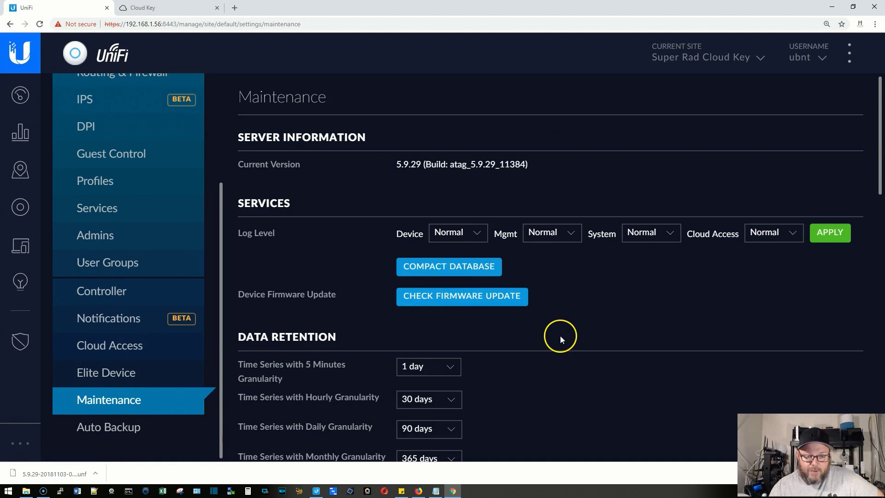
{"action": "scroll", "coordinate": [558, 337], "scroll_direction": "down", "scroll_amount": 5}
{"action": "left_click", "coordinate": [463, 396]}
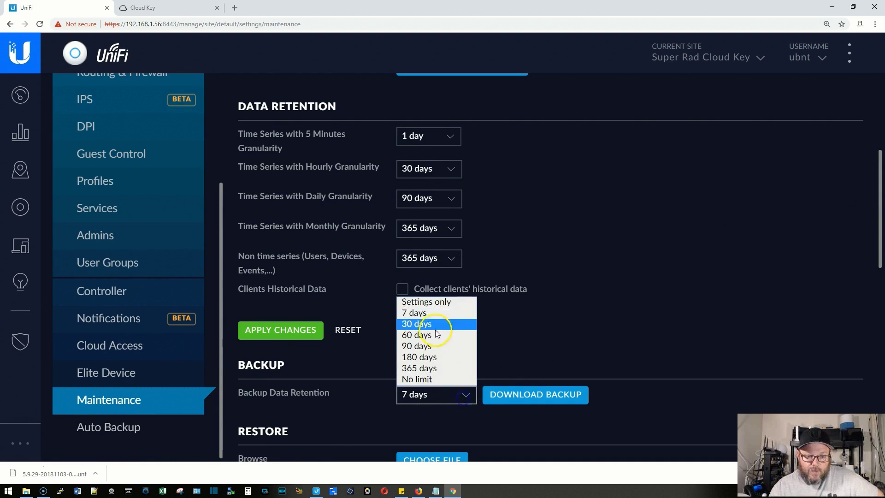
{"action": "left_click", "coordinate": [425, 301]}
{"action": "left_click", "coordinate": [534, 393]}
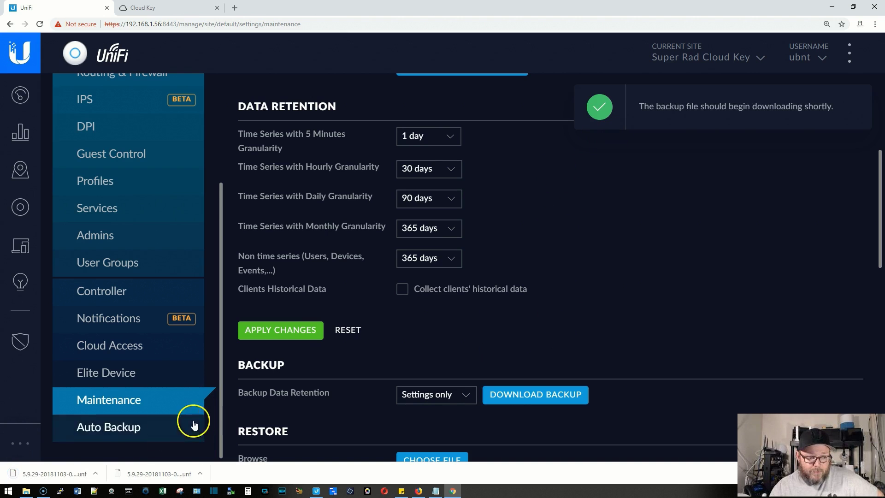
{"action": "left_click", "coordinate": [166, 7]}
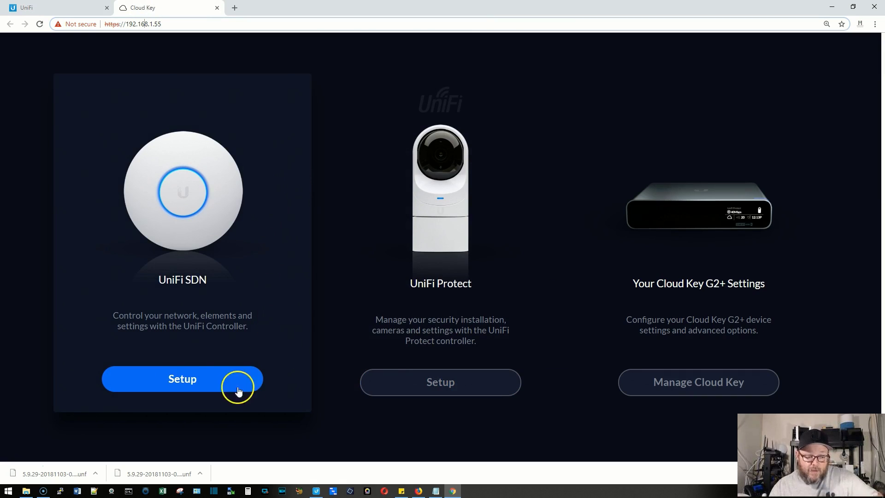
Start UniFi SDN setup on the new Cloud Key and confirm restoring backup 5.9.29-20181103-0844.unf.
{"action": "left_click", "coordinate": [209, 387]}
{"action": "left_click", "coordinate": [331, 276]}
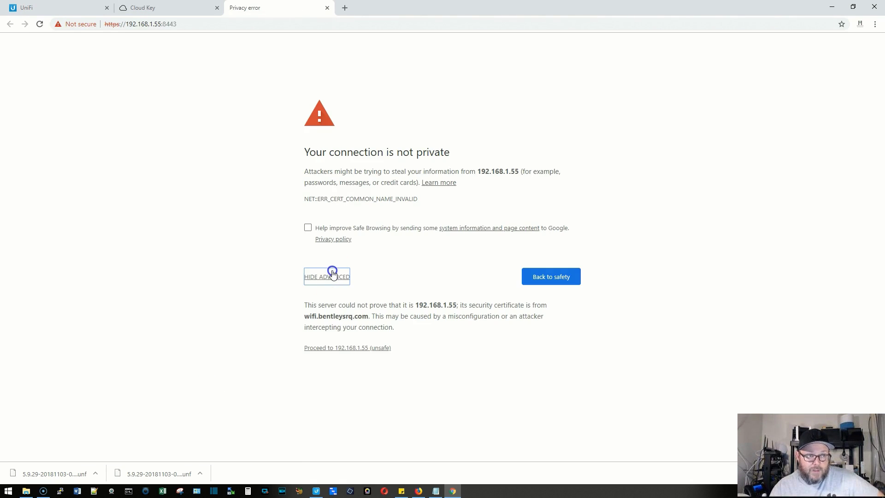
{"action": "left_click", "coordinate": [348, 347]}
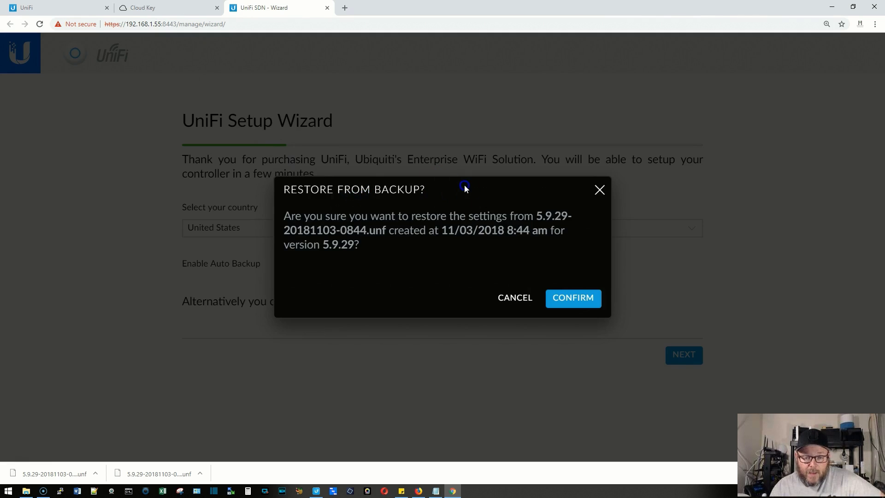
{"action": "left_click", "coordinate": [575, 300]}
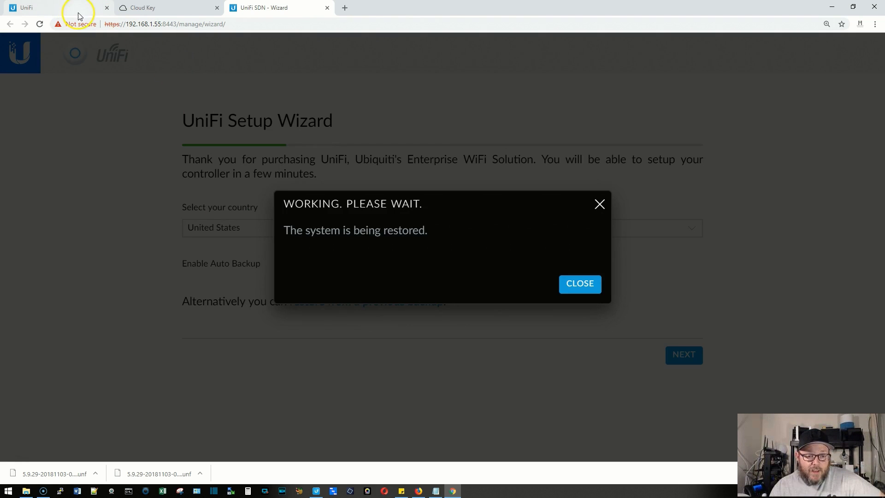
{"action": "left_click", "coordinate": [59, 15]}
{"action": "scroll", "coordinate": [384, 284], "scroll_direction": "down", "scroll_amount": 12}
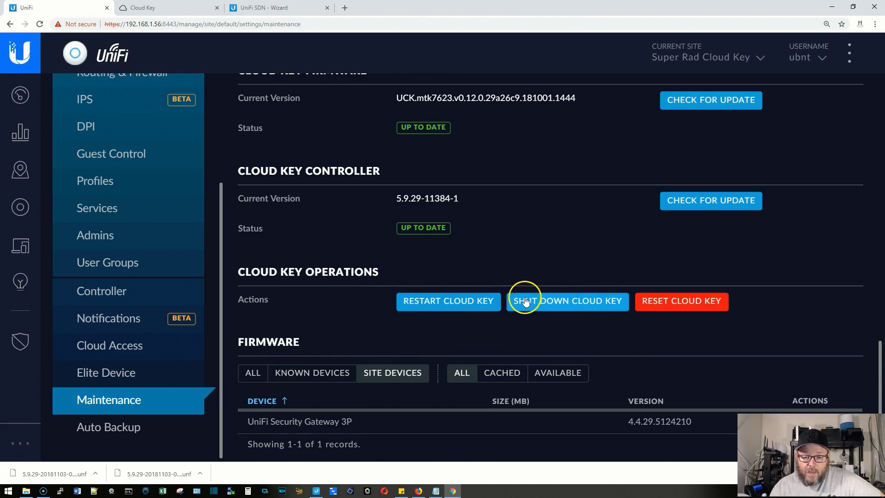
Shut down the old Cloud Key, then go back to the new controller's restore progress.
{"action": "left_click", "coordinate": [524, 301]}
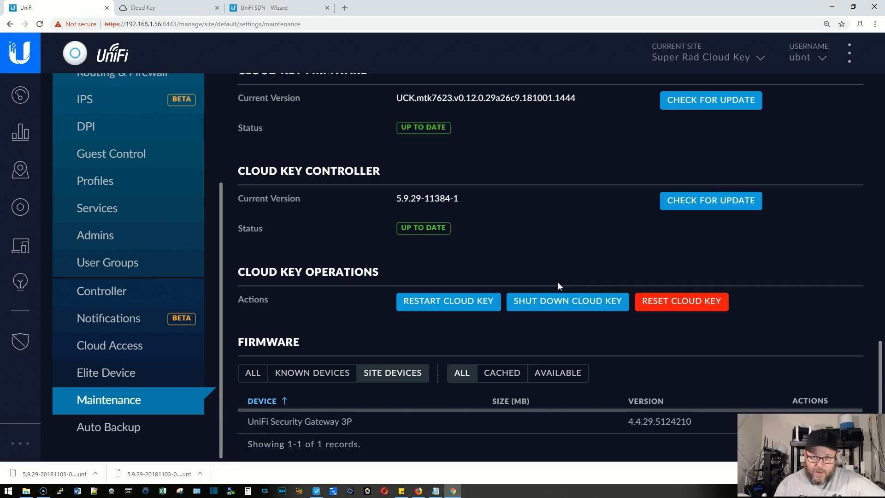
{"action": "left_click", "coordinate": [561, 281]}
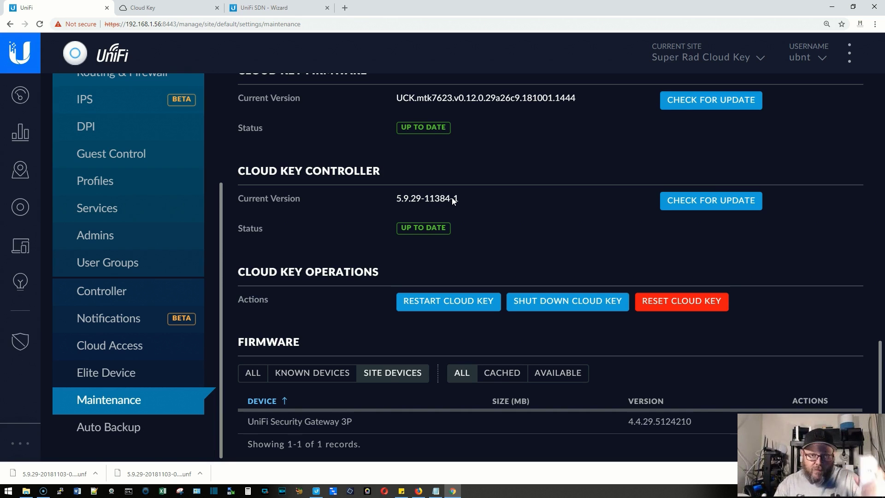
{"action": "left_click", "coordinate": [194, 8]}
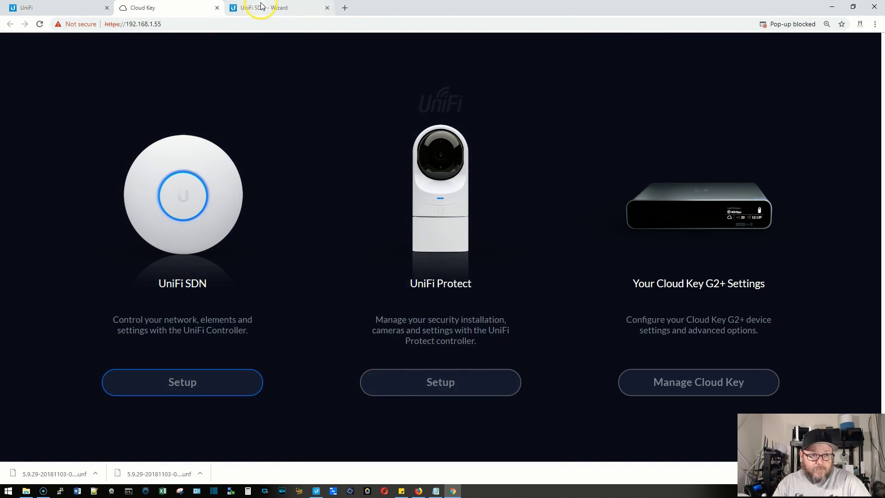
{"action": "left_click", "coordinate": [261, 6]}
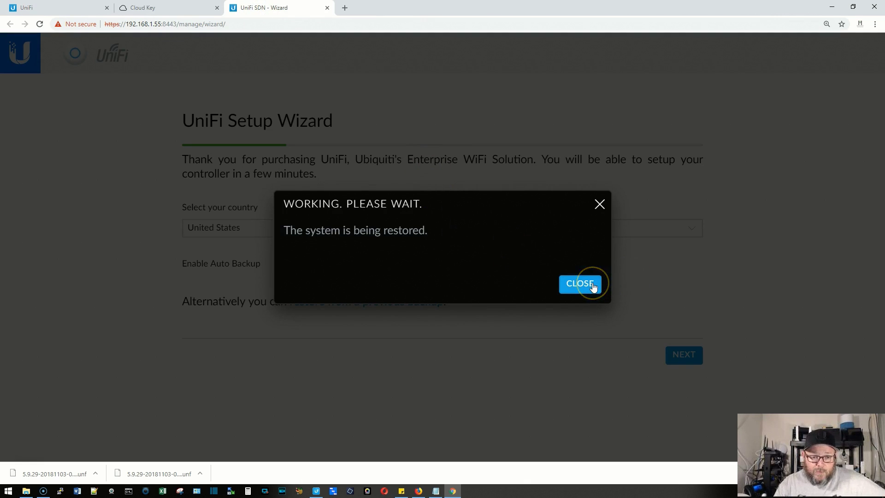
Close the restore notice and log in to the restored 5.9.29 controller with the account password.
{"action": "left_click", "coordinate": [594, 286]}
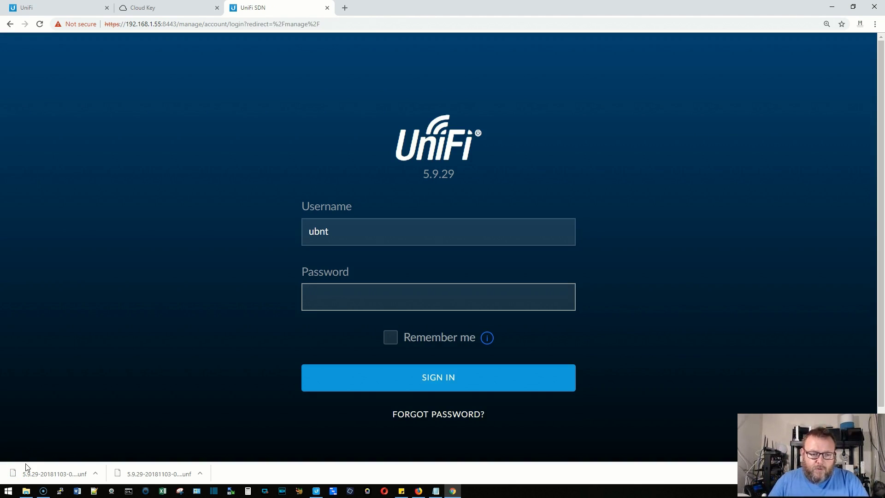
{"action": "type", "text": "•••••••"}
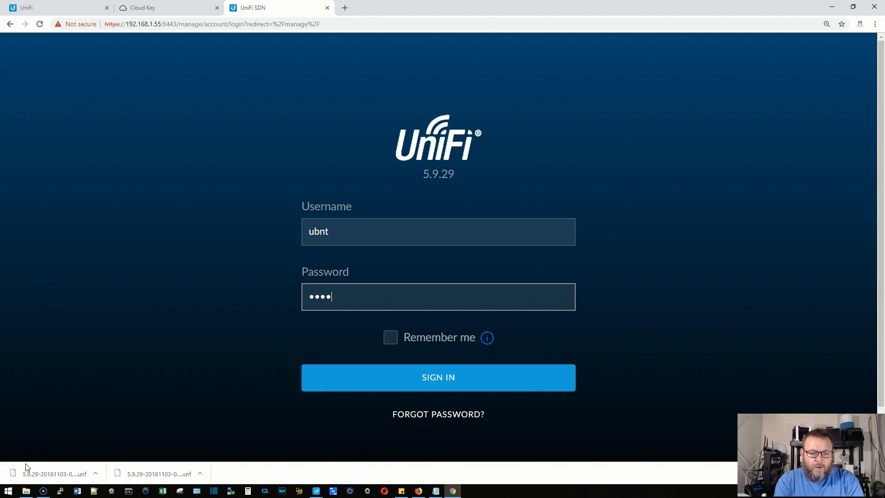
{"action": "type", "text": "••"}
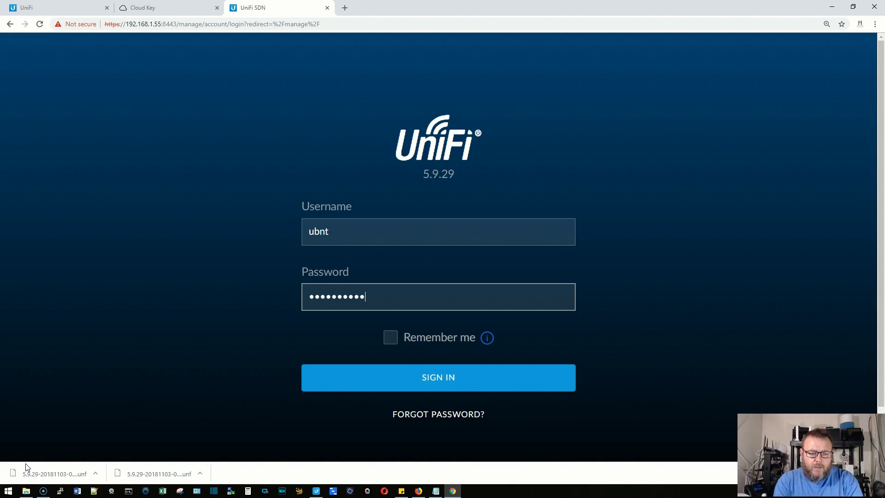
{"action": "type", "text": "••"}
{"action": "key", "text": "Return"}
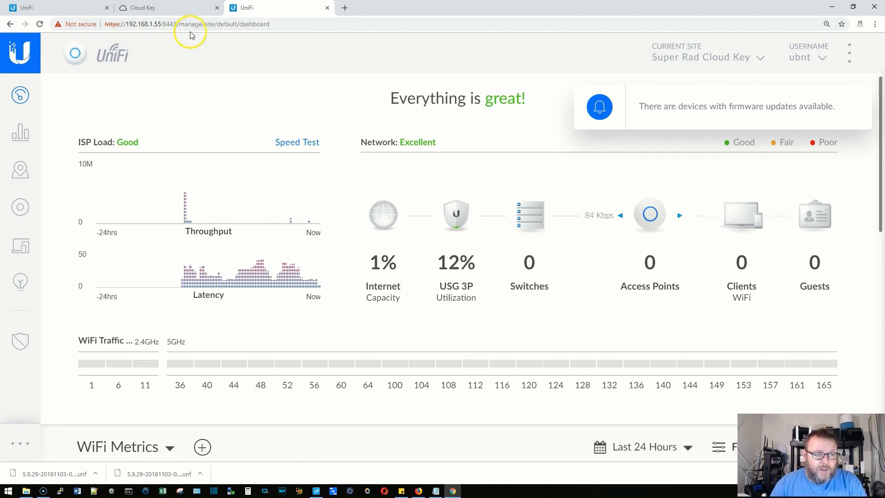
Close the old controller's Maintenance tab, keeping only the restored controller's tab open.
{"action": "left_click", "coordinate": [165, 13]}
{"action": "left_click", "coordinate": [297, 14]}
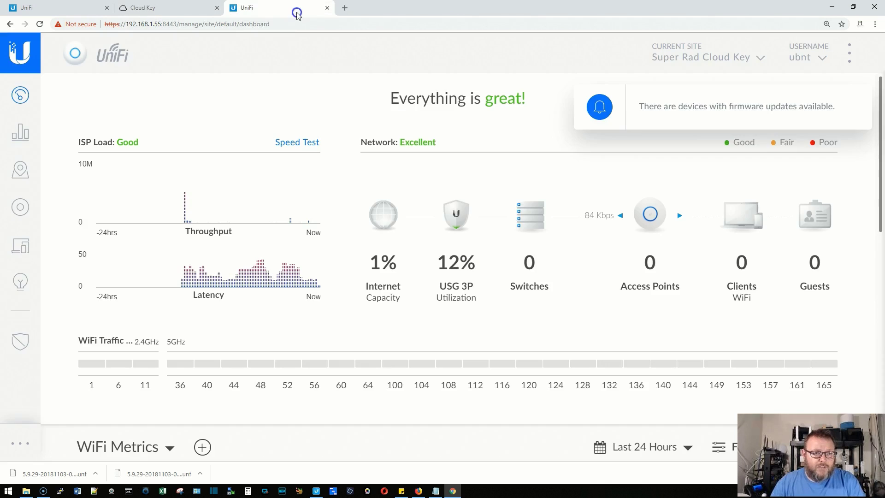
{"action": "left_click", "coordinate": [72, 9]}
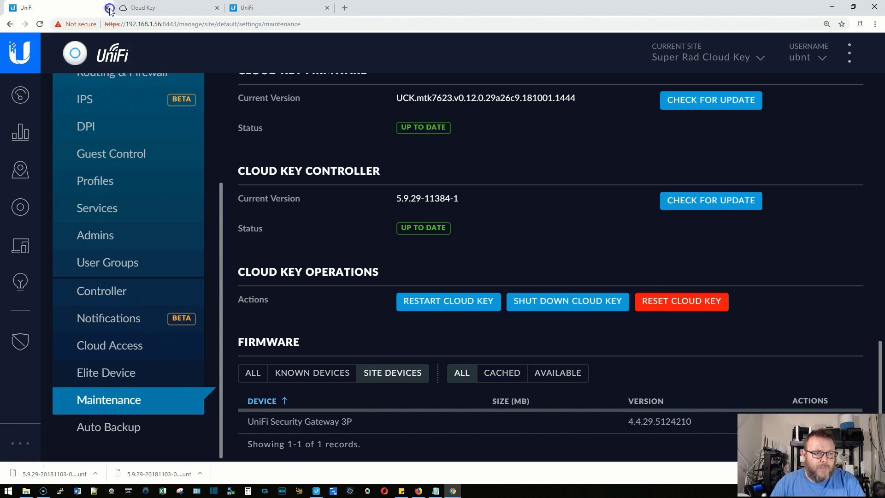
{"action": "left_click", "coordinate": [107, 8]}
{"action": "left_click", "coordinate": [157, 14]}
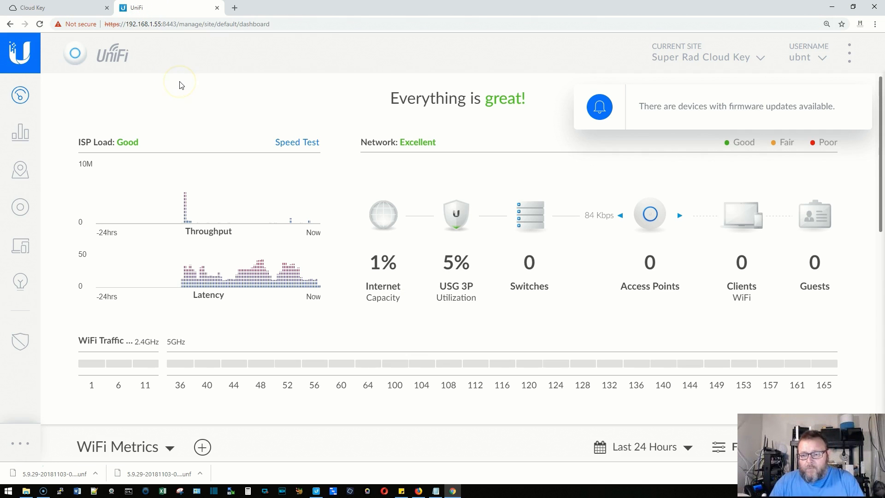
Edit the UniFi Inform port forward so its Forward IP is 192.168.1.55 instead of 192.168.1.56.
{"action": "mouse_move", "coordinate": [21, 441]}
{"action": "left_click", "coordinate": [18, 440]}
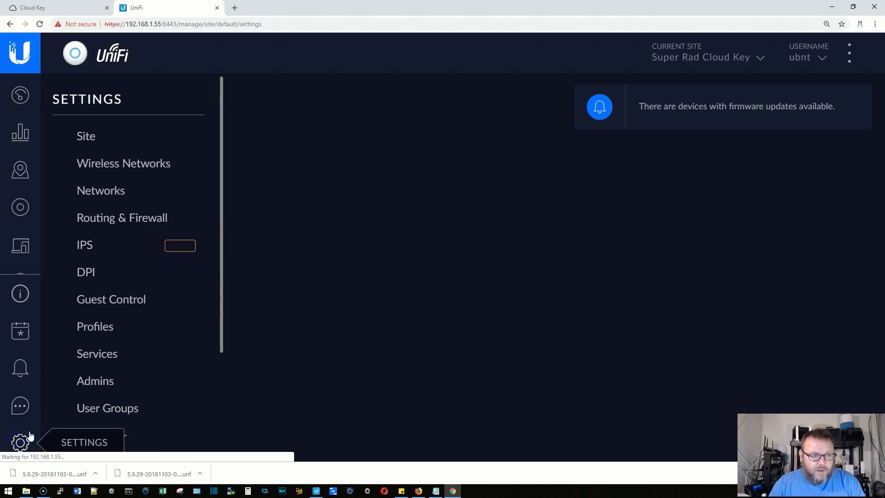
{"action": "left_click", "coordinate": [115, 218]}
{"action": "left_click", "coordinate": [535, 100]}
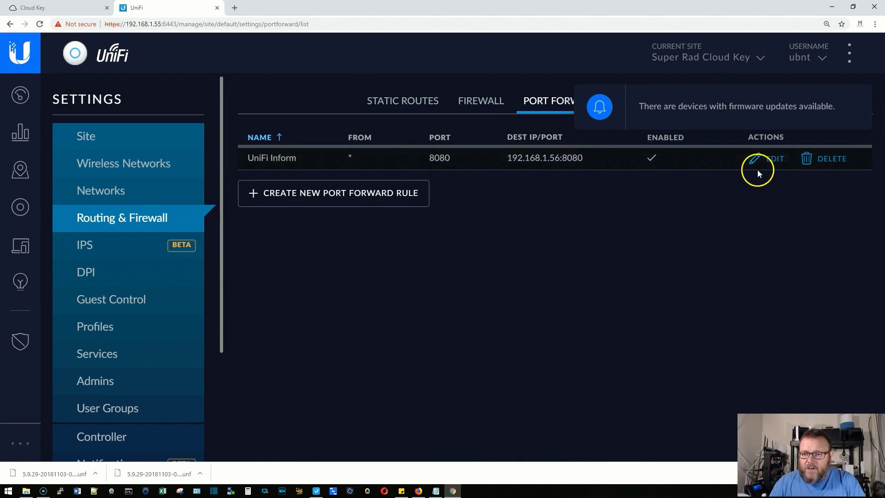
{"action": "left_click", "coordinate": [773, 161]}
{"action": "left_click", "coordinate": [462, 286]}
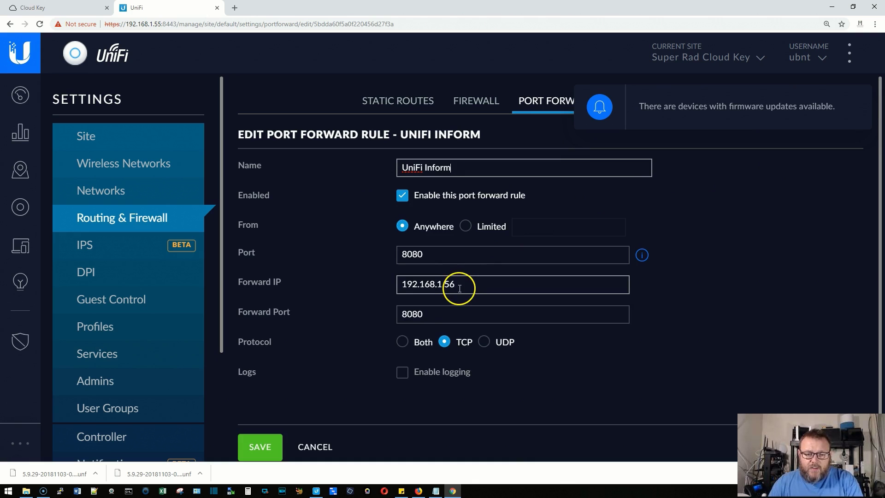
{"action": "key", "text": "BackSpace"}
{"action": "type", "text": "5"}
{"action": "left_click", "coordinate": [258, 447]}
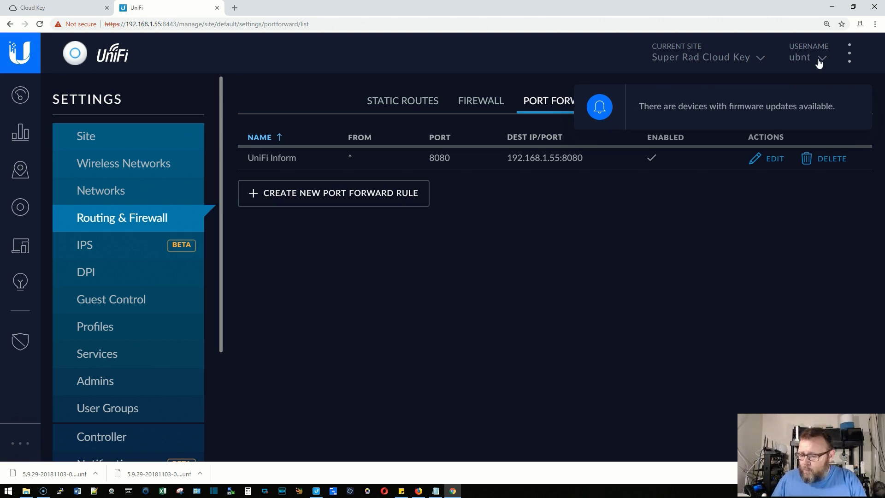
{"action": "left_click", "coordinate": [602, 66]}
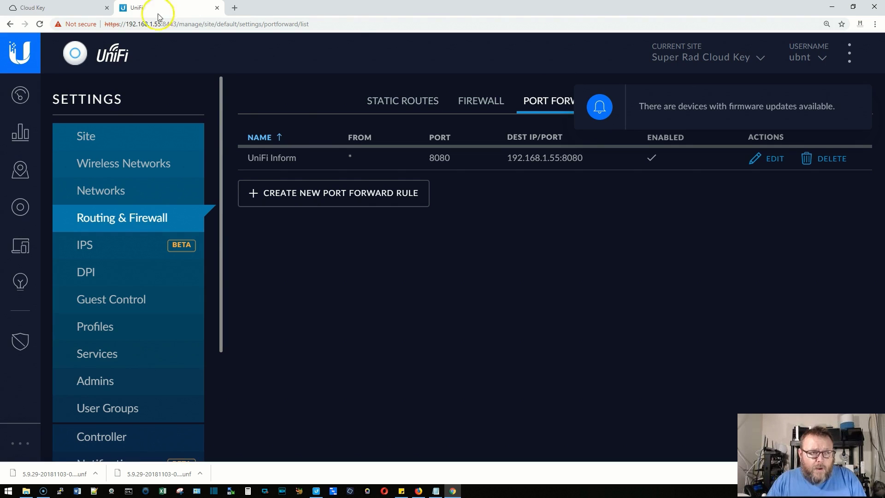
{"action": "left_click", "coordinate": [81, 8]}
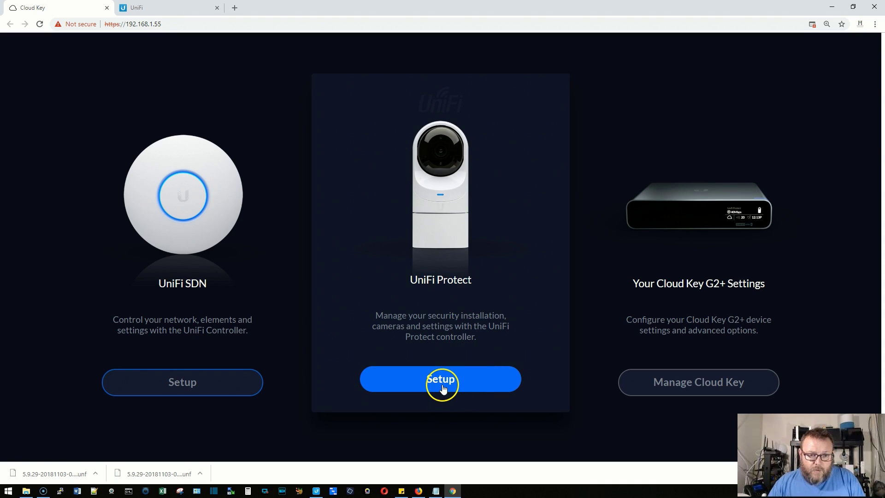
Launch UniFi Protect setup from the Cloud Key G2+ landing page.
{"action": "left_click", "coordinate": [443, 387]}
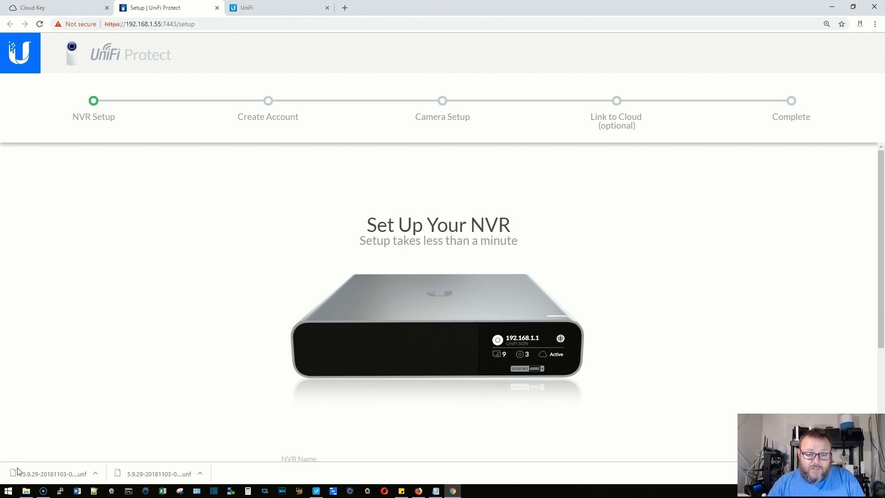
Enter the NVR name ending in 'Protect', keep Central Time, and accept the EULA.
{"action": "left_click", "coordinate": [227, 358]}
{"action": "scroll", "coordinate": [229, 362], "scroll_direction": "down", "scroll_amount": 2}
{"action": "scroll", "coordinate": [230, 365], "scroll_direction": "down", "scroll_amount": 2}
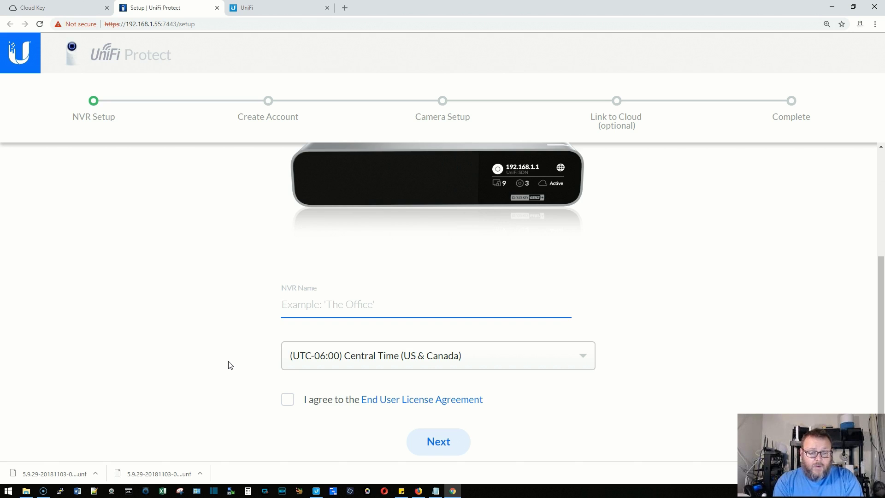
{"action": "type", "text": "Wi"}
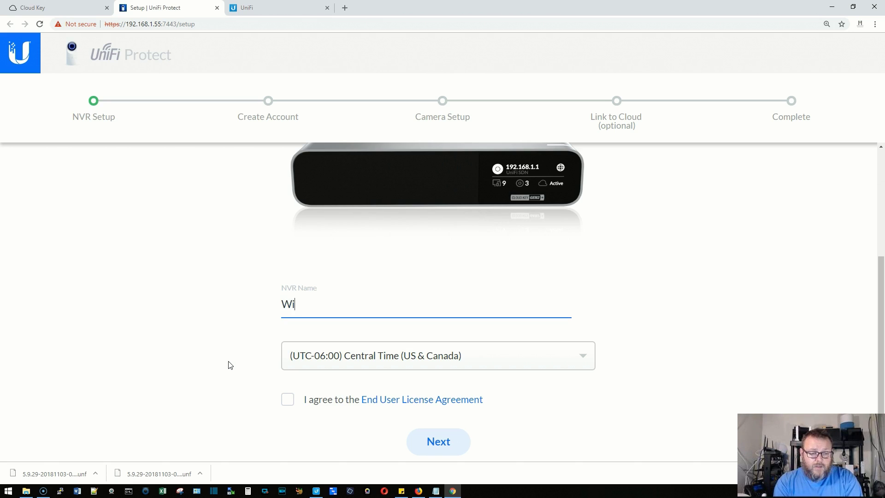
{"action": "type", "text": "llie P"}
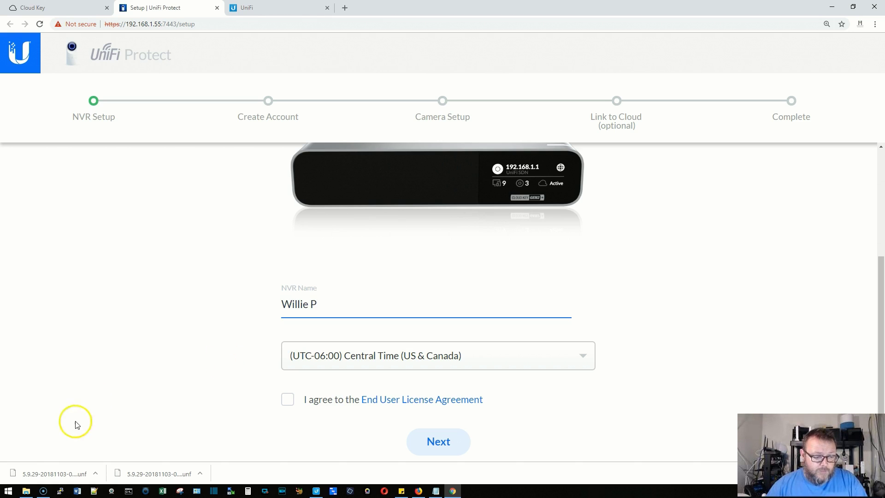
{"action": "key", "text": "BackSpace"}
{"action": "key", "text": "BackSpace"}
{"action": "key", "text": "BackSpace"}
{"action": "key", "text": "BackSpace"}
{"action": "key", "text": "BackSpace"}
{"action": "key", "text": "BackSpace"}
{"action": "key", "text": "BackSpace"}
{"action": "key", "text": "BackSpace"}
{"action": "left_click", "coordinate": [297, 308]}
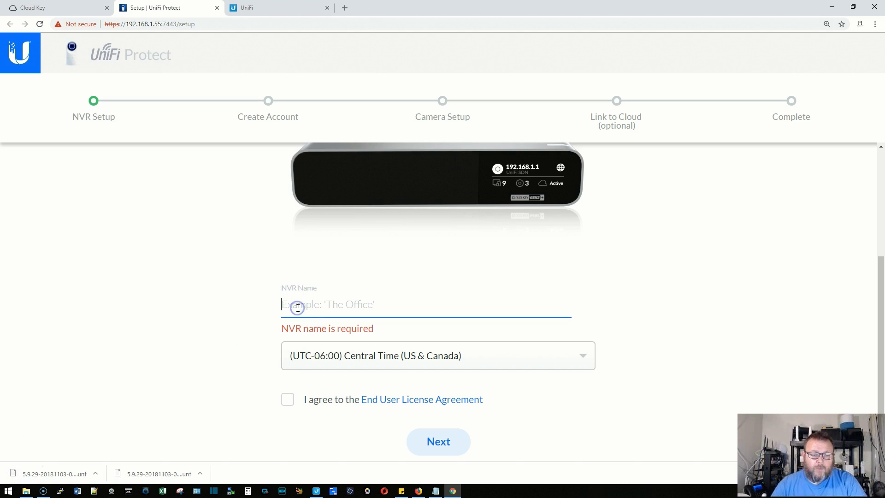
{"action": "type", "text": "Willie "}
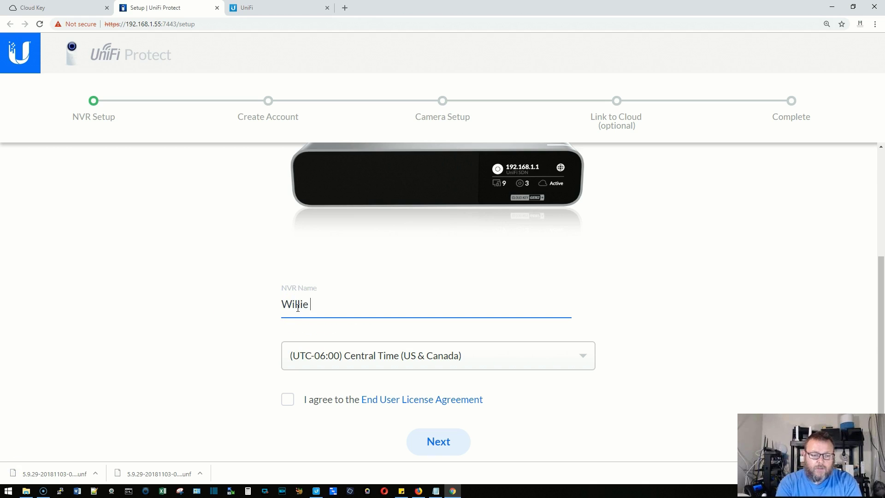
{"action": "type", "text": "Protect"}
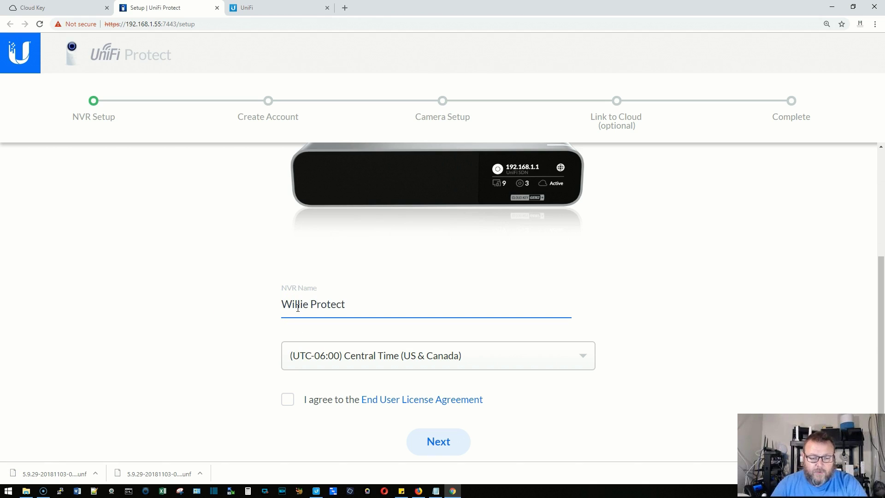
{"action": "left_click", "coordinate": [288, 401]}
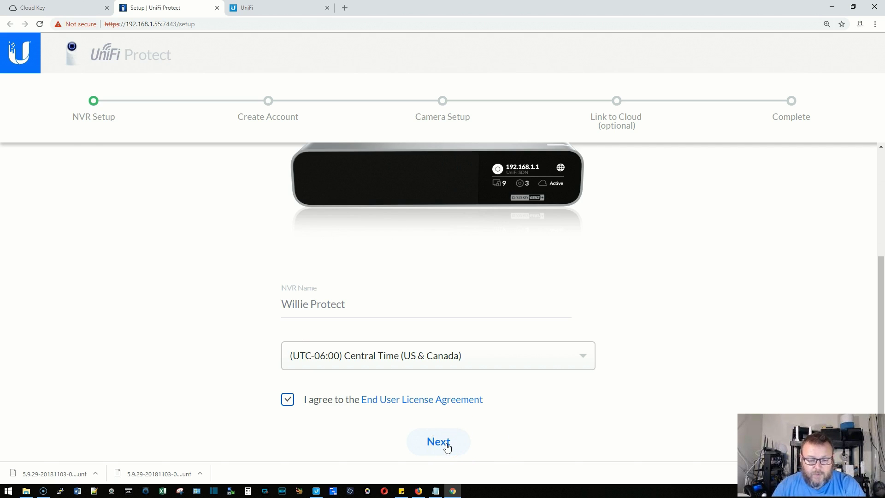
{"action": "left_click", "coordinate": [447, 446]}
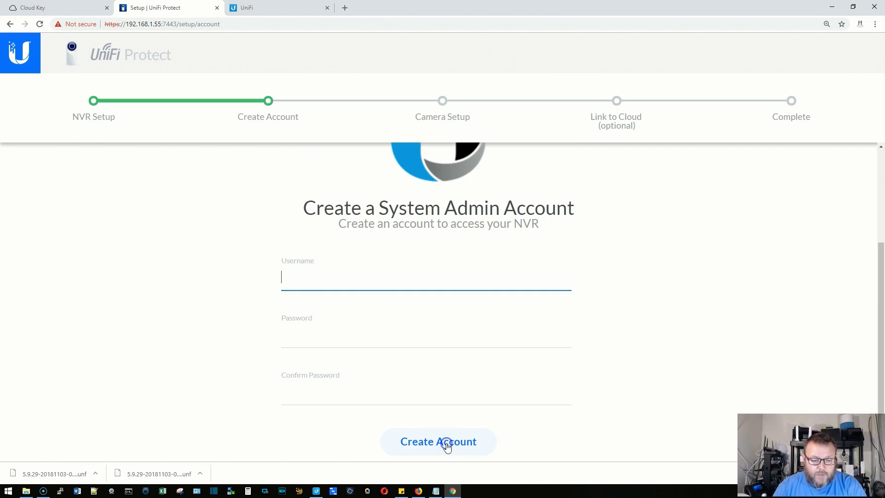
Create the system admin account with username ubnt and a confirmed password.
{"action": "type", "text": "ubnt"}
{"action": "left_click", "coordinate": [391, 345]}
{"action": "type", "text": "•••••••••"}
{"action": "key", "text": "Tab"}
{"action": "type", "text": "•••••••••"}
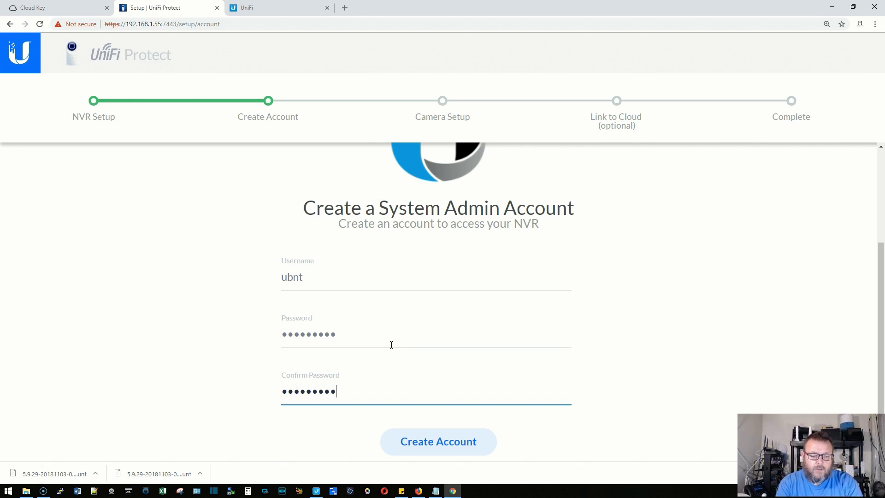
{"action": "left_click", "coordinate": [431, 440]}
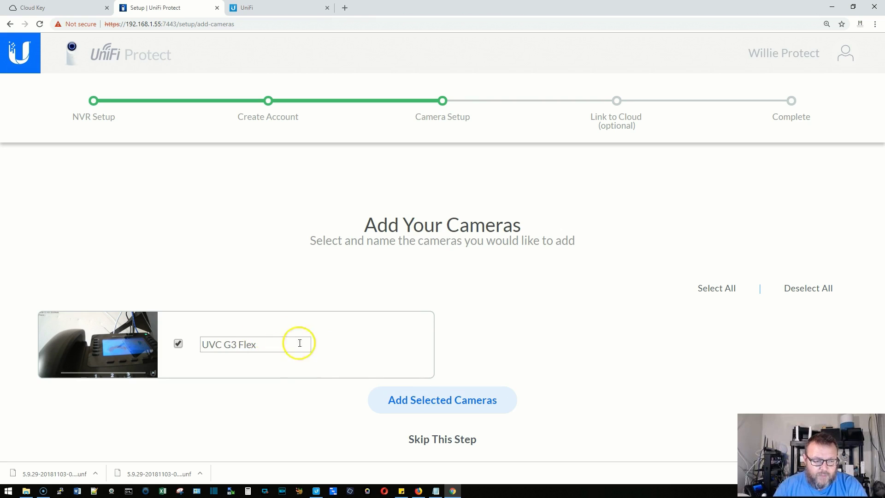
Adopt the UVC G3 Flex camera, skip cloud linking, and finish the wizard.
{"action": "left_click", "coordinate": [458, 402]}
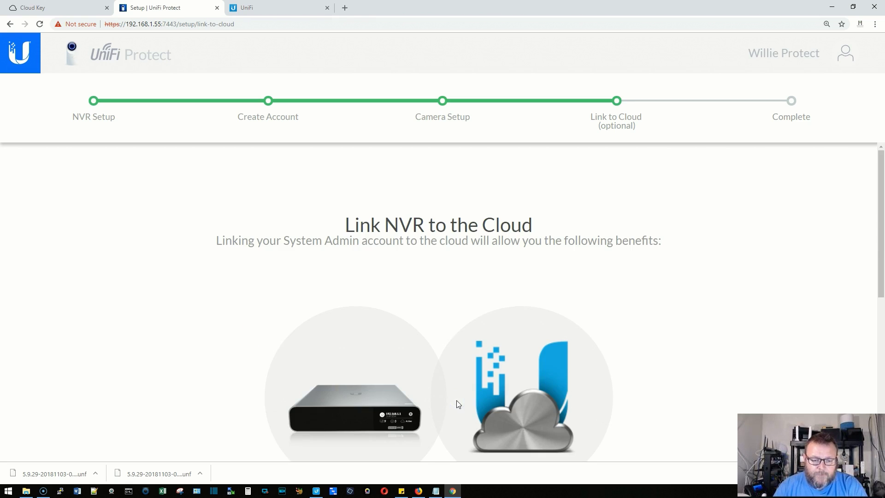
{"action": "scroll", "coordinate": [321, 277], "scroll_direction": "down", "scroll_amount": 7}
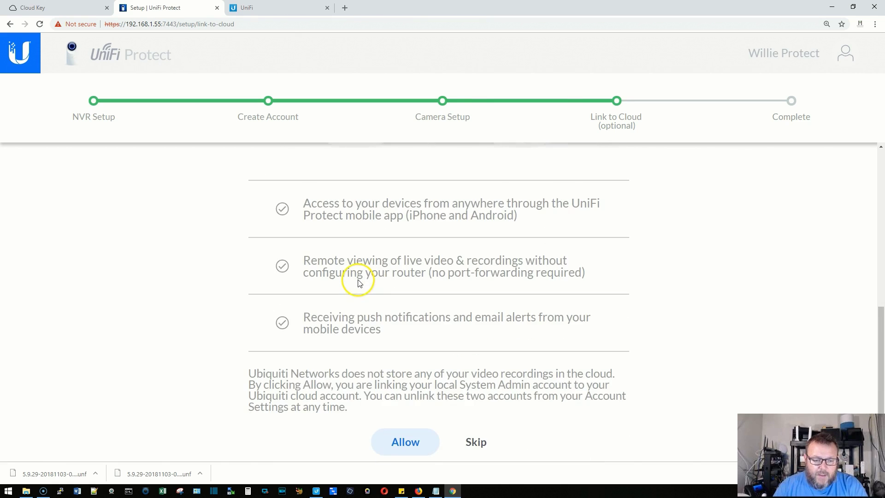
{"action": "scroll", "coordinate": [445, 308], "scroll_direction": "up", "scroll_amount": 7}
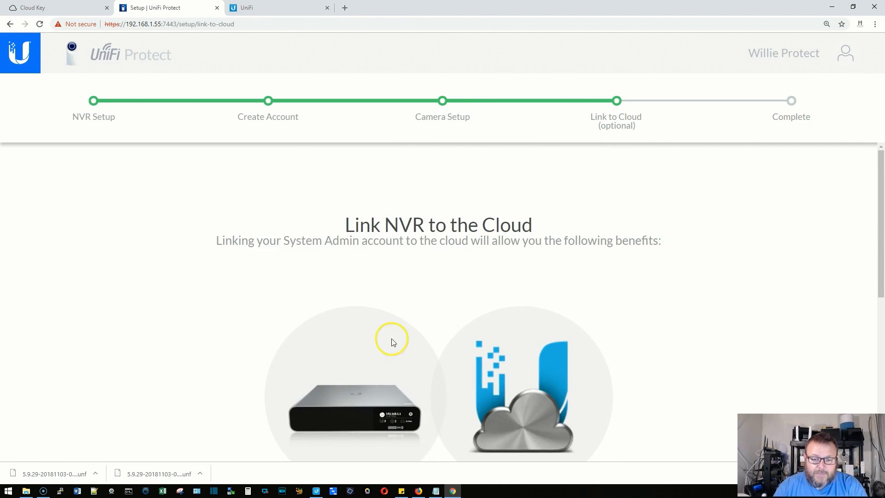
{"action": "scroll", "coordinate": [391, 340], "scroll_direction": "down", "scroll_amount": 4}
{"action": "scroll", "coordinate": [403, 341], "scroll_direction": "down", "scroll_amount": 3}
{"action": "left_click", "coordinate": [476, 442]}
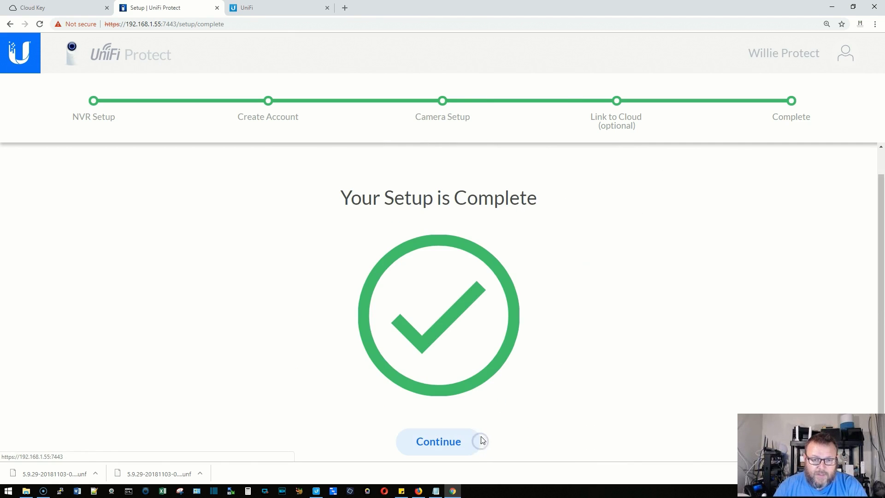
{"action": "left_click", "coordinate": [448, 440]}
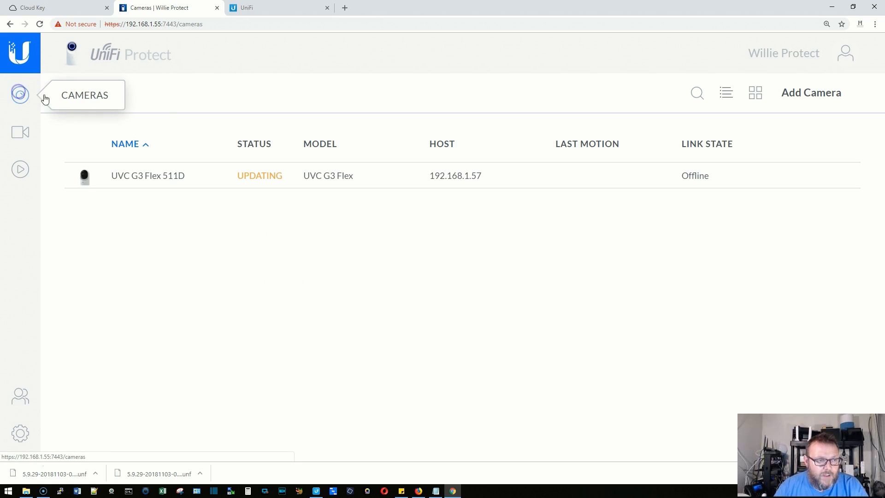
Show the camera list and try the Filter panel and grid/table view toggles.
{"action": "left_click", "coordinate": [19, 96]}
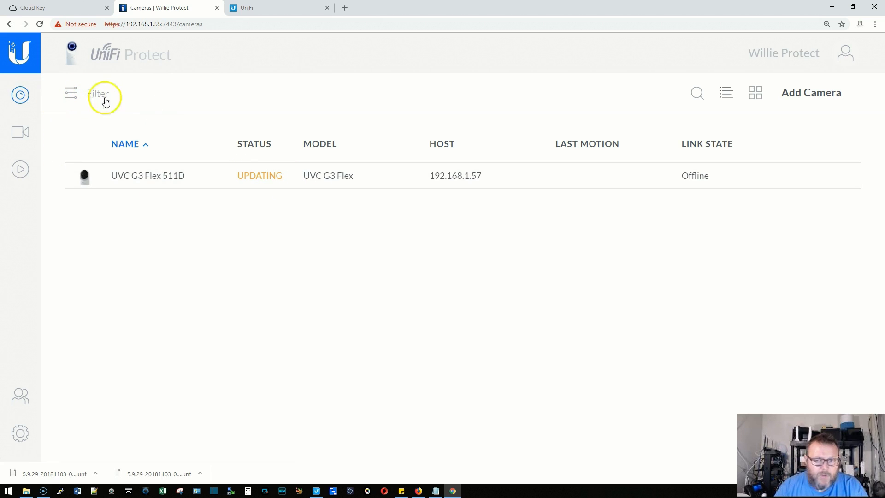
{"action": "left_click", "coordinate": [71, 94]}
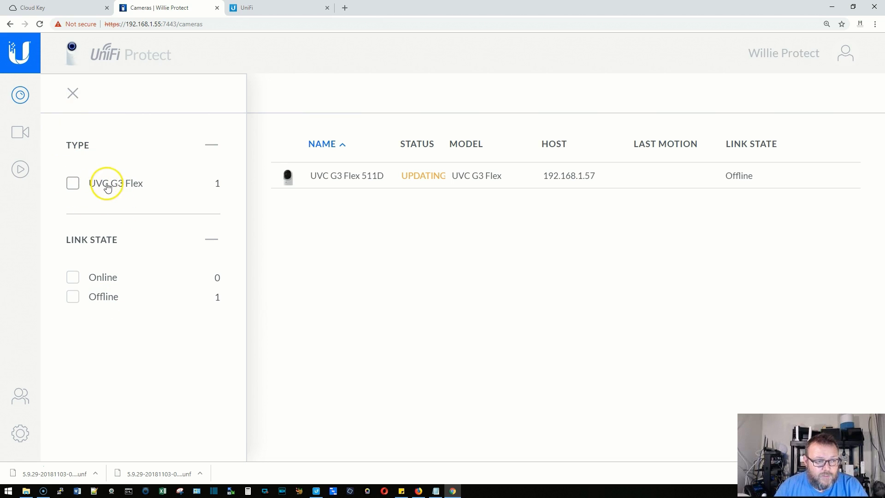
{"action": "left_click", "coordinate": [74, 95]}
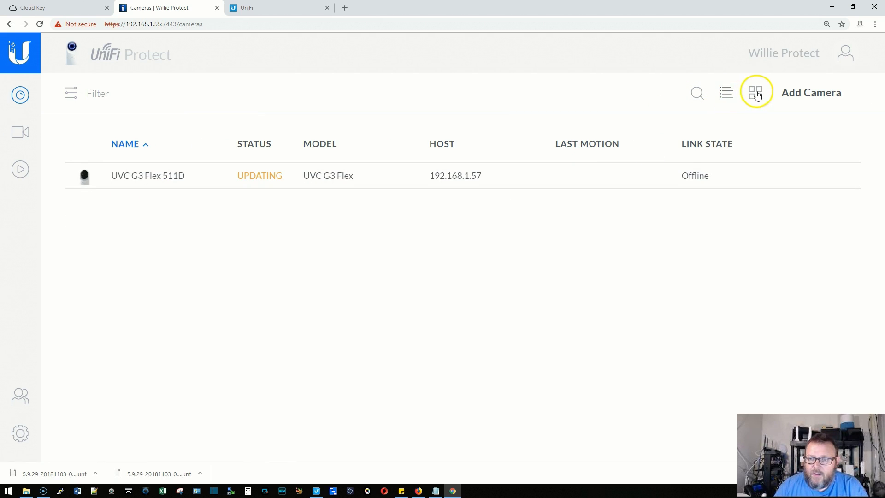
{"action": "left_click", "coordinate": [757, 94]}
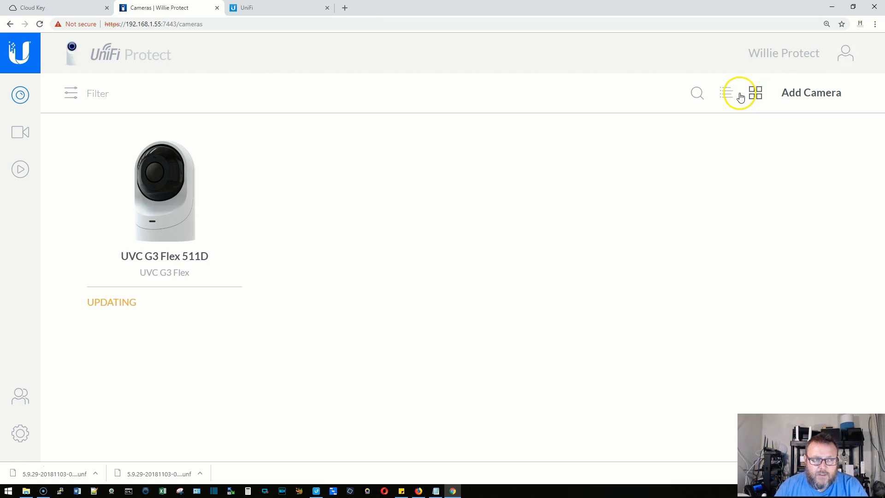
{"action": "left_click", "coordinate": [731, 98]}
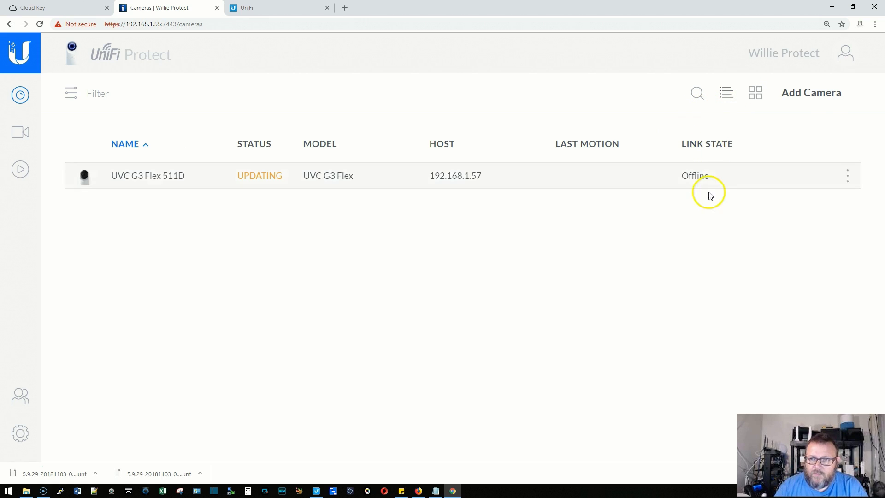
{"action": "left_click", "coordinate": [759, 94]}
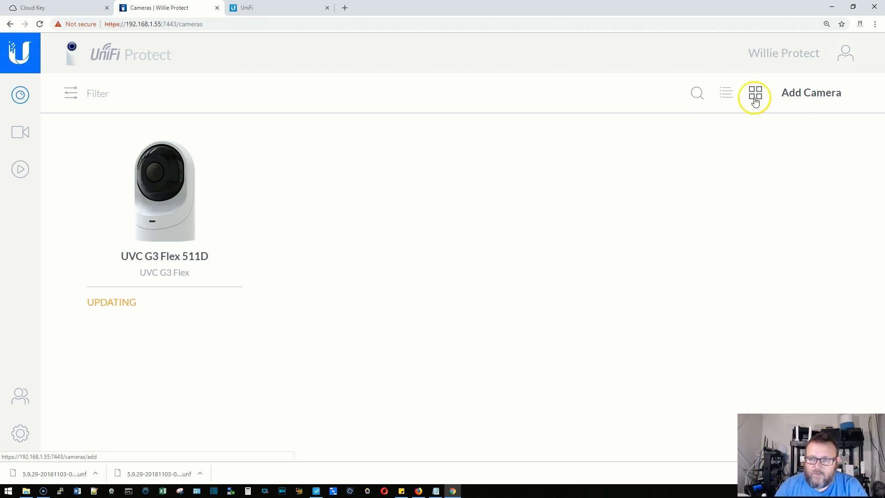
Visit Add Camera, account and row action menus, then open the UVC G3 Flex 511D details.
{"action": "left_click", "coordinate": [811, 90]}
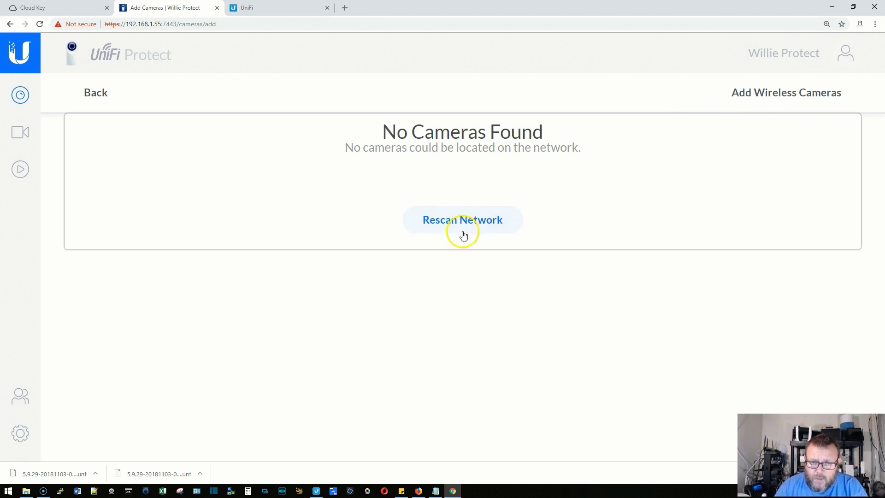
{"action": "left_click", "coordinate": [97, 91]}
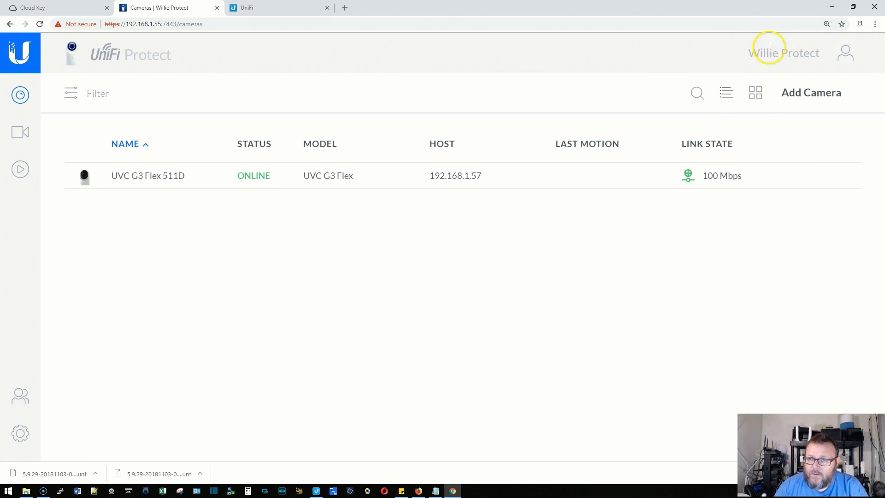
{"action": "left_click", "coordinate": [845, 58]}
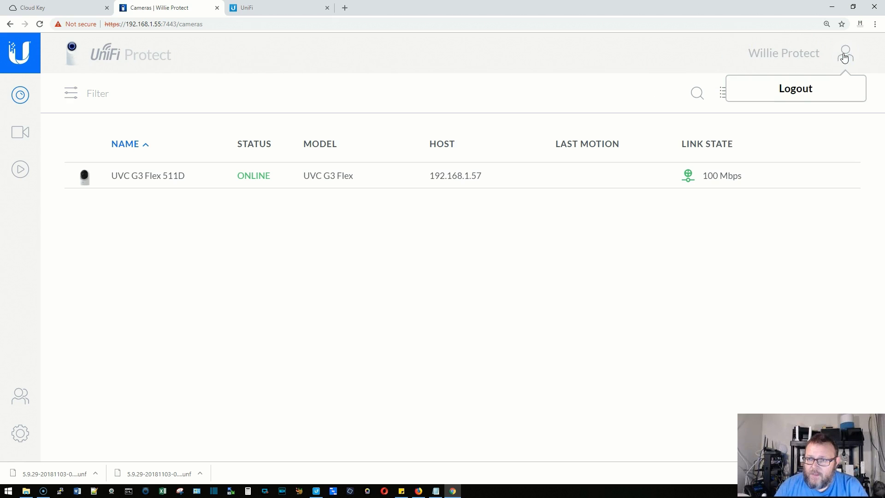
{"action": "left_click", "coordinate": [739, 271]}
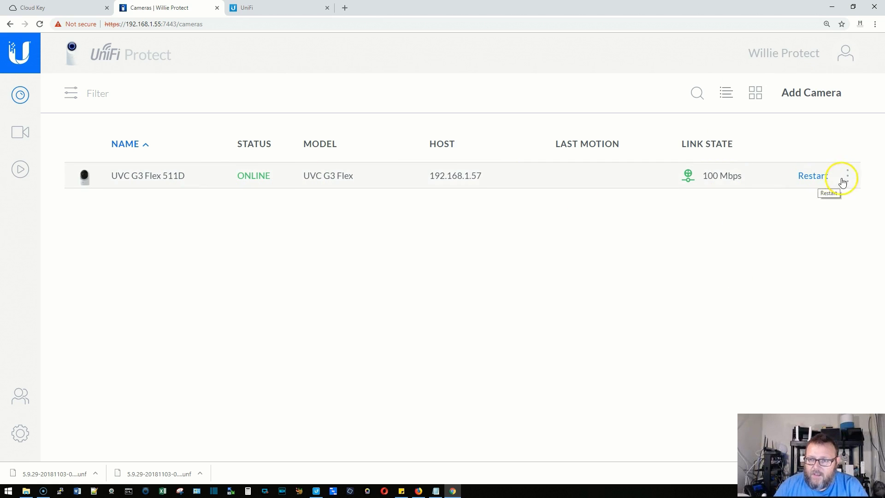
{"action": "left_click", "coordinate": [847, 176]}
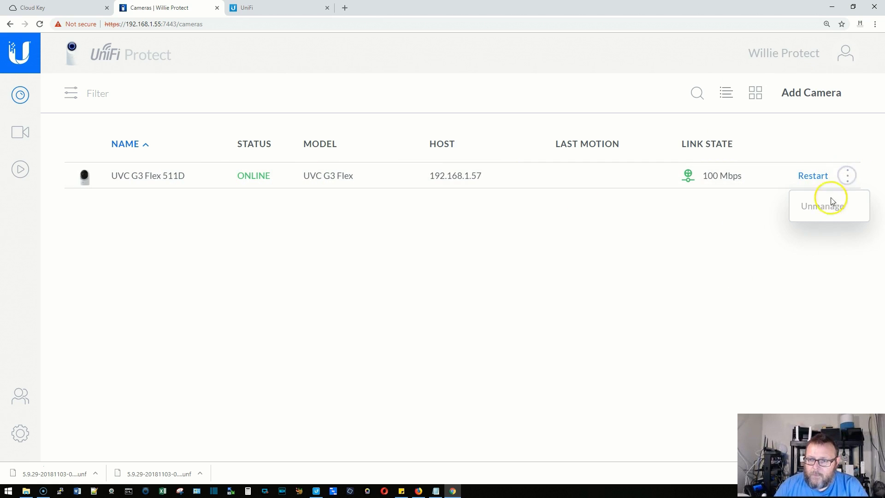
{"action": "left_click", "coordinate": [760, 248]}
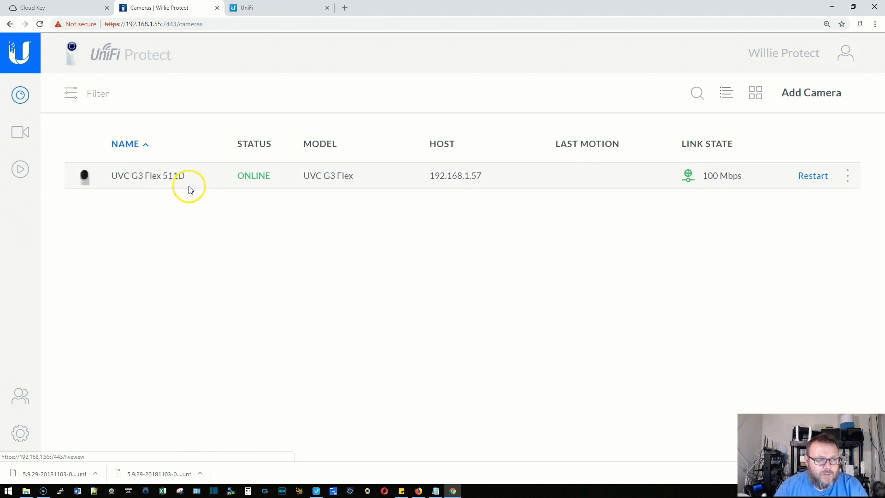
{"action": "left_click", "coordinate": [161, 179]}
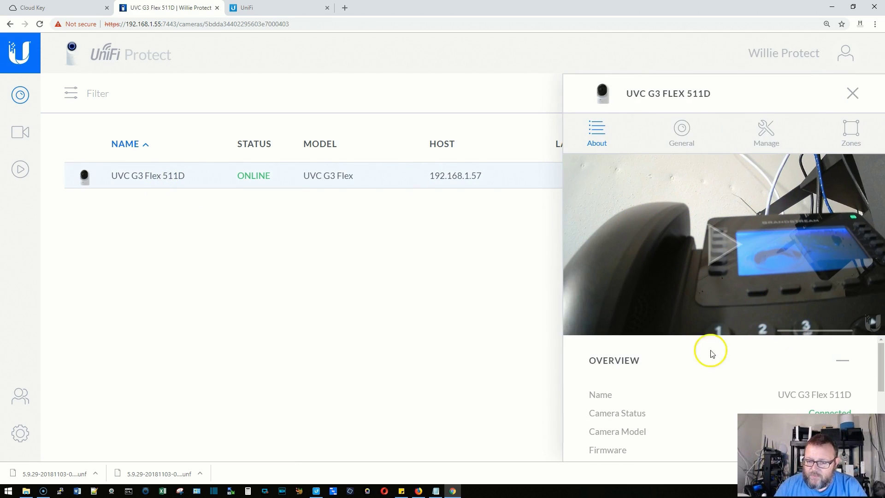
Scroll through the UVC G3 Flex 511D's About overview, then switch to its General settings.
{"action": "scroll", "coordinate": [687, 368], "scroll_direction": "down", "scroll_amount": 1}
{"action": "scroll", "coordinate": [687, 368], "scroll_direction": "down", "scroll_amount": 3}
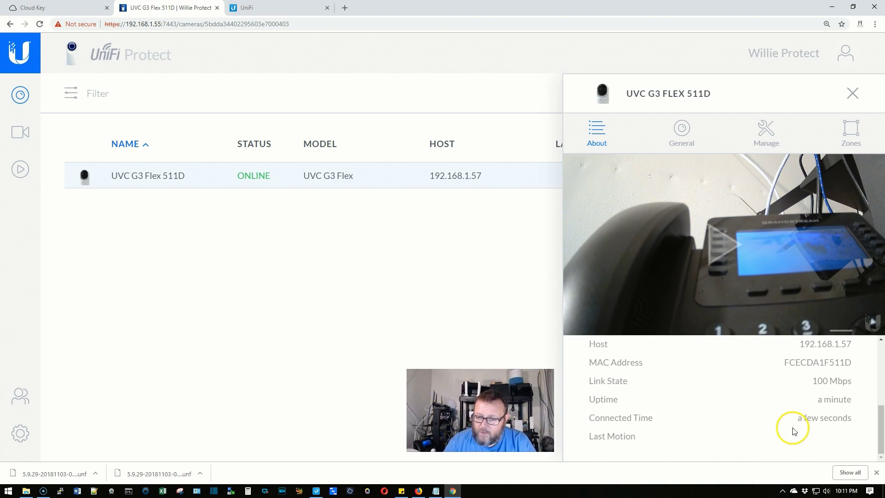
{"action": "scroll", "coordinate": [797, 425], "scroll_direction": "up", "scroll_amount": 2}
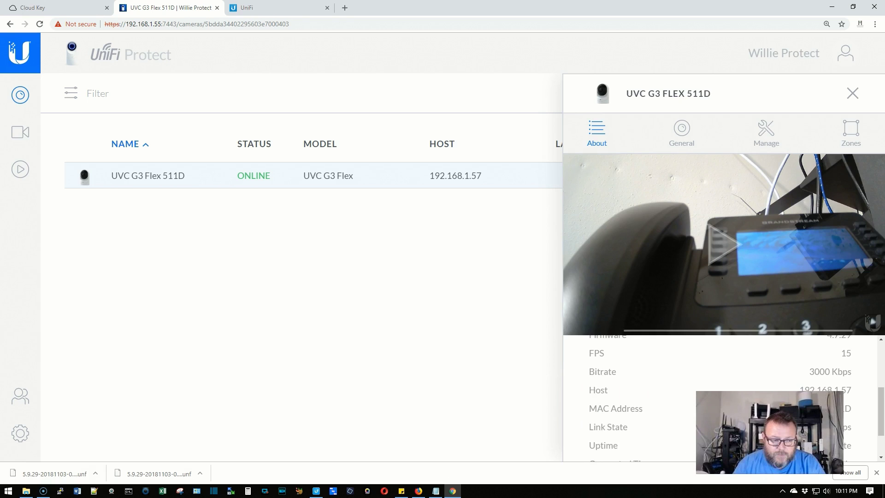
{"action": "scroll", "coordinate": [658, 390], "scroll_direction": "up", "scroll_amount": 3}
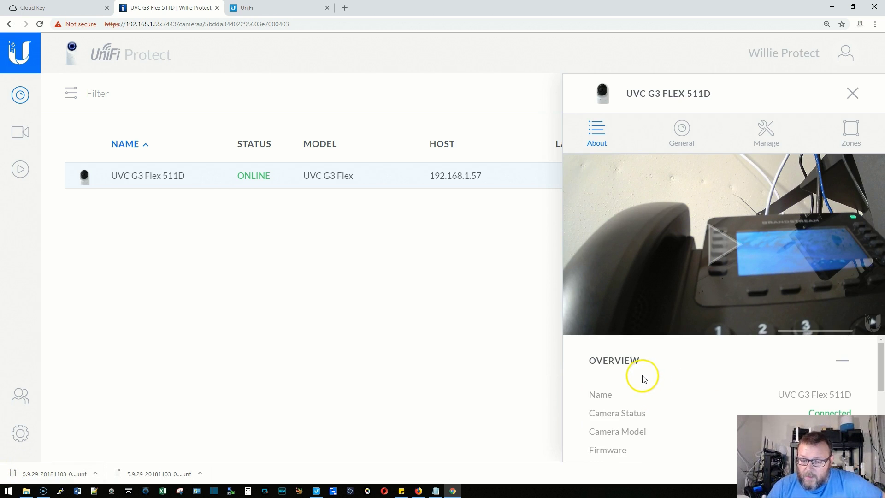
{"action": "scroll", "coordinate": [643, 377], "scroll_direction": "down", "scroll_amount": 4}
{"action": "scroll", "coordinate": [625, 391], "scroll_direction": "up", "scroll_amount": 4}
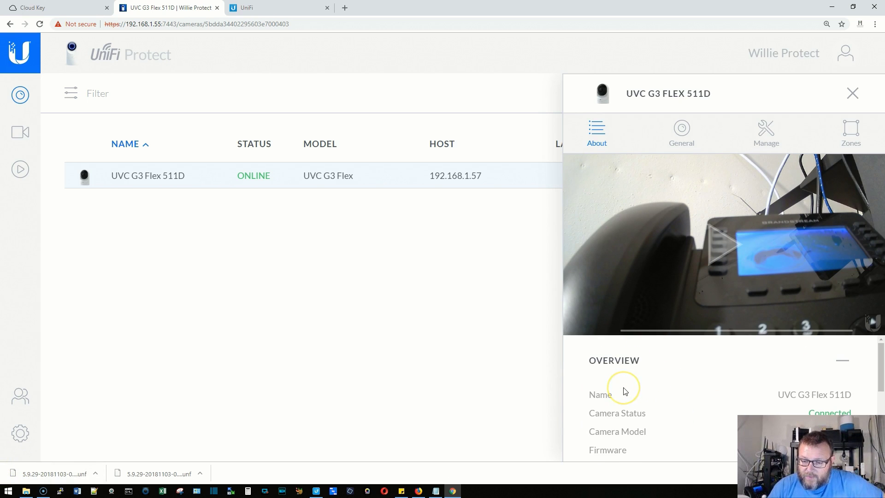
{"action": "left_click", "coordinate": [681, 131]}
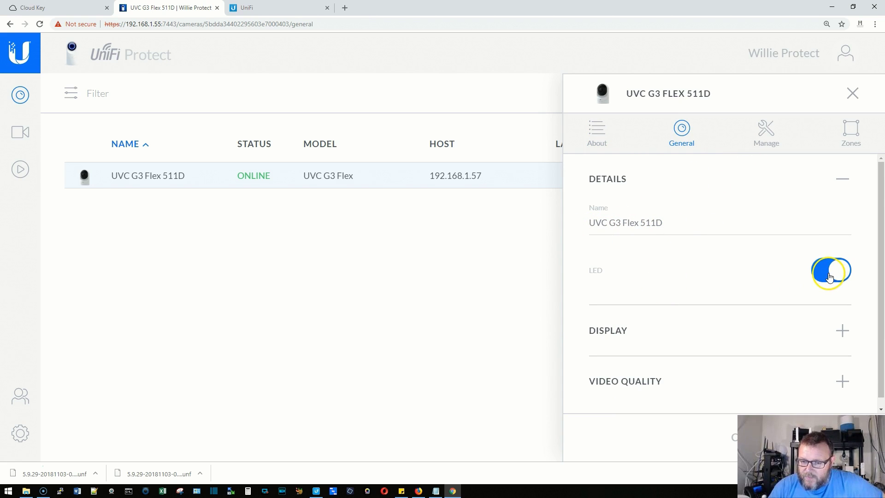
Expand the camera's Display and Video Quality settings under General.
{"action": "left_click", "coordinate": [841, 330]}
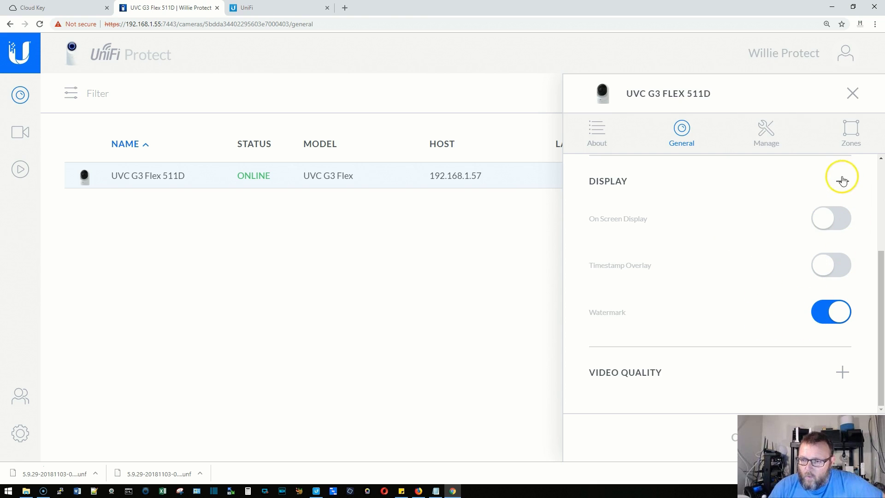
{"action": "left_click", "coordinate": [842, 180]}
{"action": "left_click", "coordinate": [835, 366]}
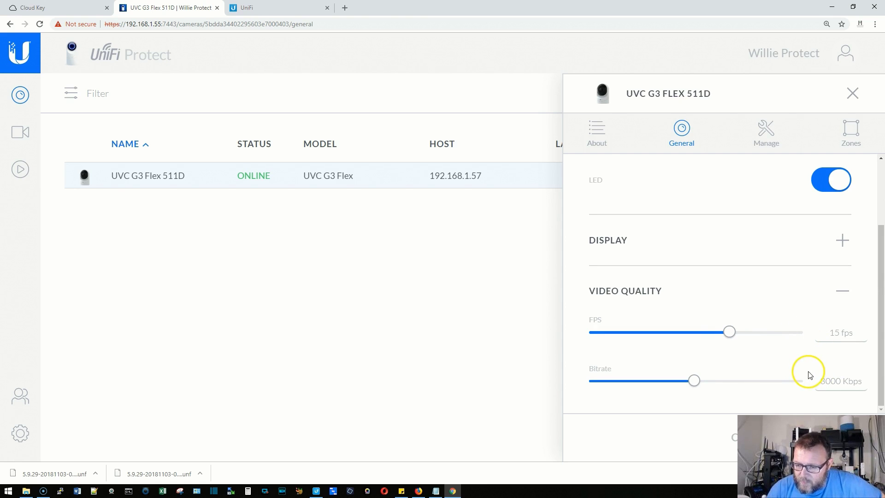
{"action": "scroll", "coordinate": [784, 360], "scroll_direction": "up", "scroll_amount": 2}
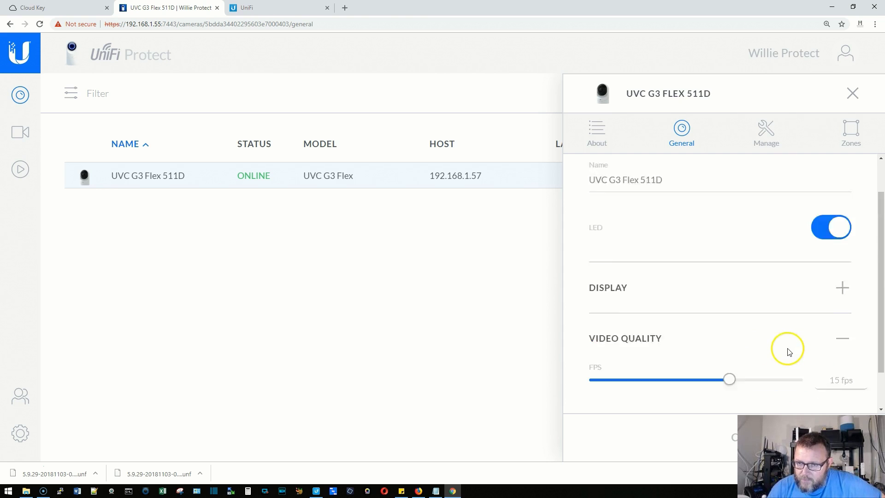
Inspect the RTSP section under Manage, then go to the Zones tab.
{"action": "left_click", "coordinate": [773, 135]}
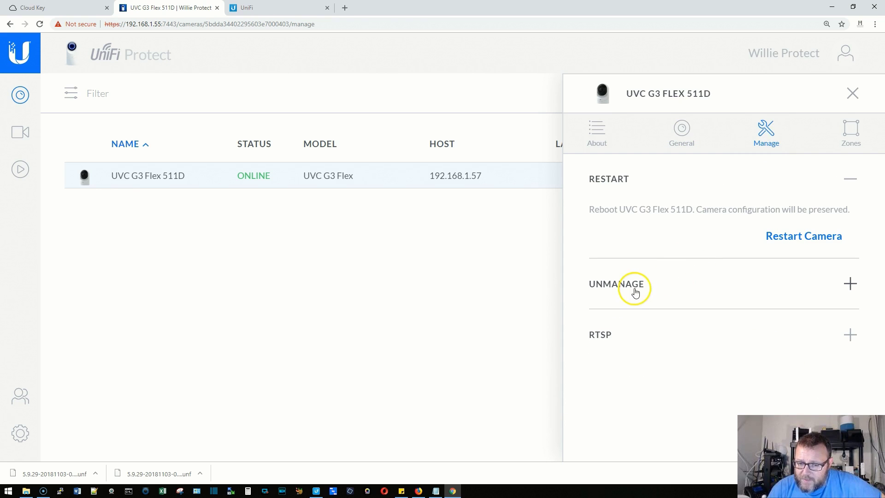
{"action": "left_click", "coordinate": [850, 334]}
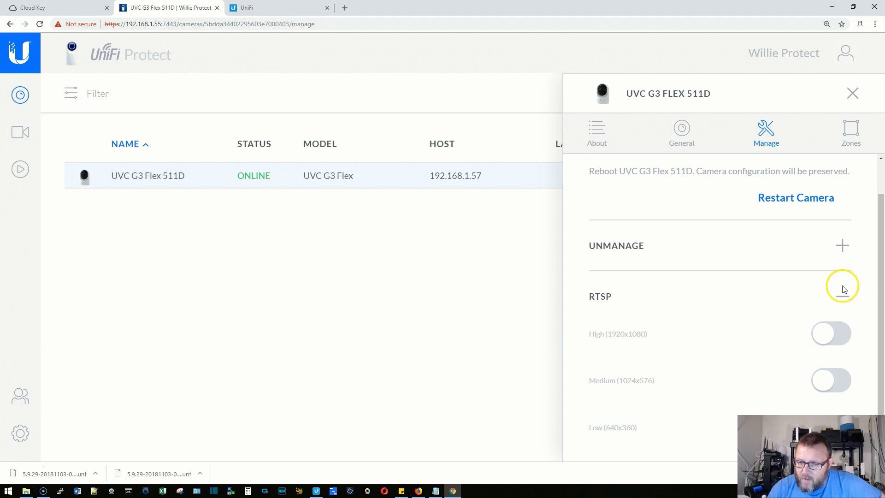
{"action": "left_click", "coordinate": [843, 297]}
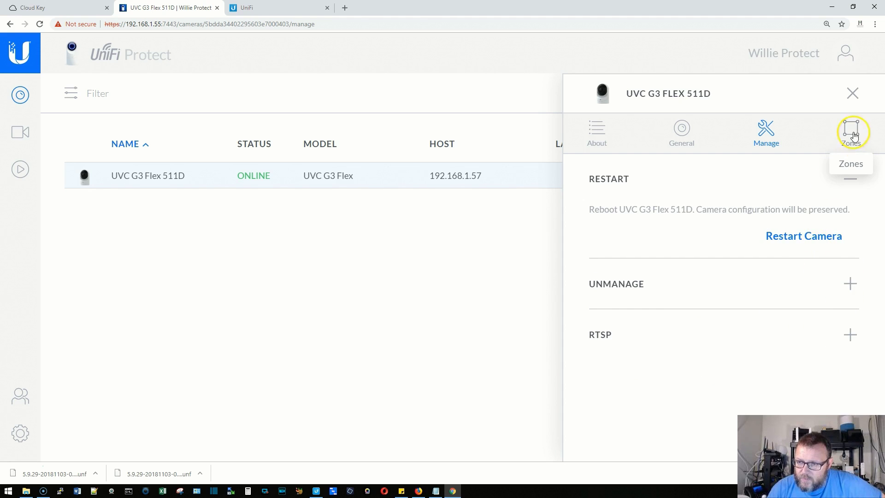
{"action": "left_click", "coordinate": [853, 134]}
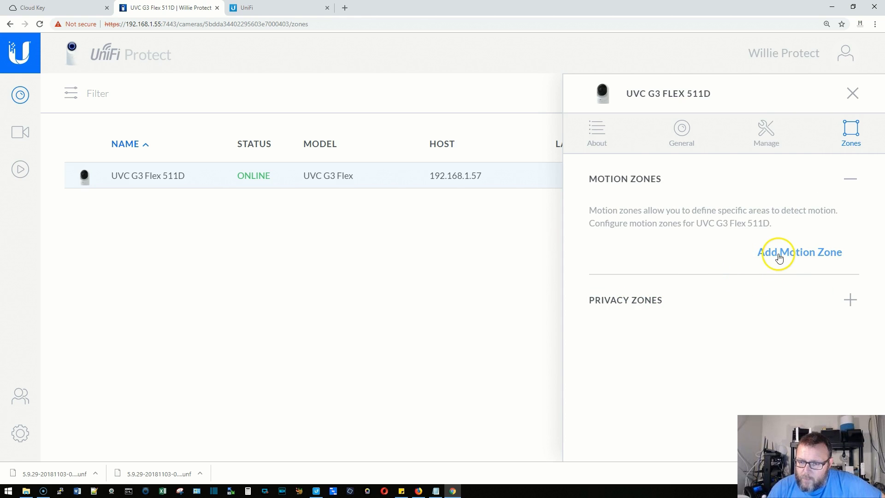
Draw the Default motion zone around the phone's display.
{"action": "left_click", "coordinate": [779, 256]}
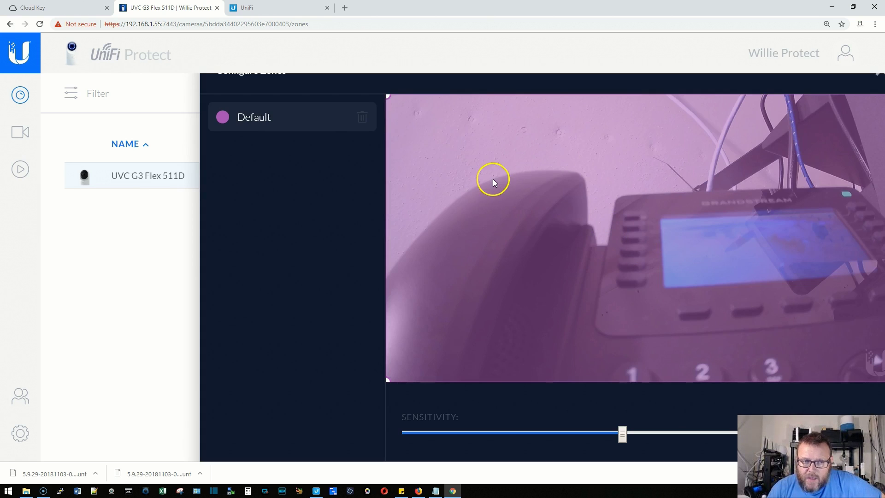
{"action": "left_click_drag", "start_coordinate": [389, 100], "coordinate": [629, 174]}
{"action": "left_click_drag", "start_coordinate": [387, 383], "coordinate": [672, 326]}
{"action": "left_click_drag", "start_coordinate": [429, 83], "coordinate": [261, 75]}
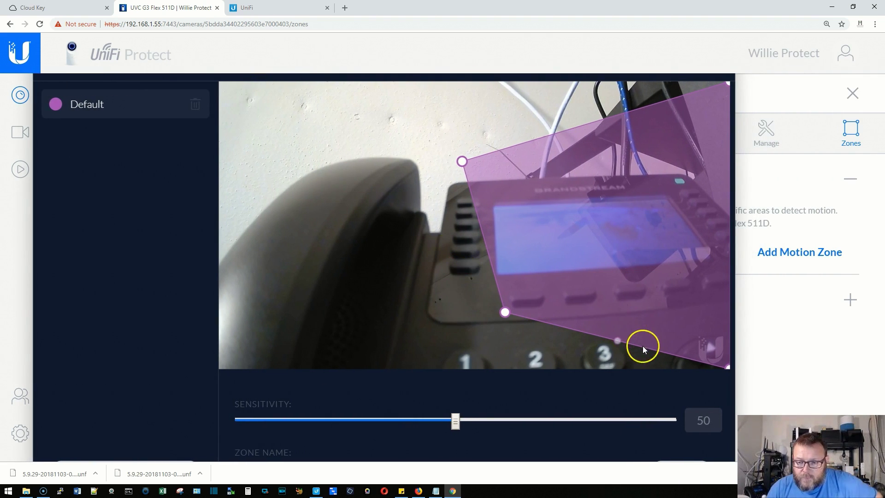
{"action": "left_click", "coordinate": [733, 372]}
{"action": "left_click_drag", "start_coordinate": [729, 372], "coordinate": [721, 285]}
{"action": "left_click_drag", "start_coordinate": [727, 86], "coordinate": [705, 144]}
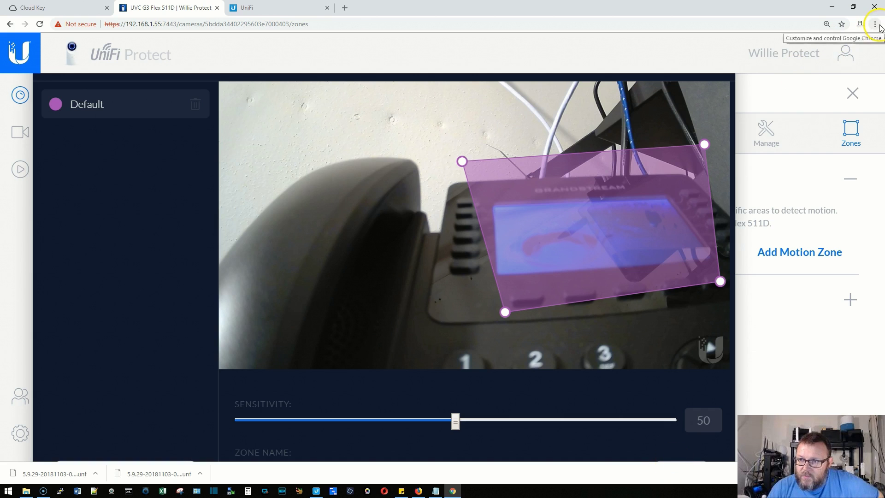
Zoom Chrome to 150%, save the motion zone at sensitivity 50, and close the editor.
{"action": "left_click", "coordinate": [875, 24]}
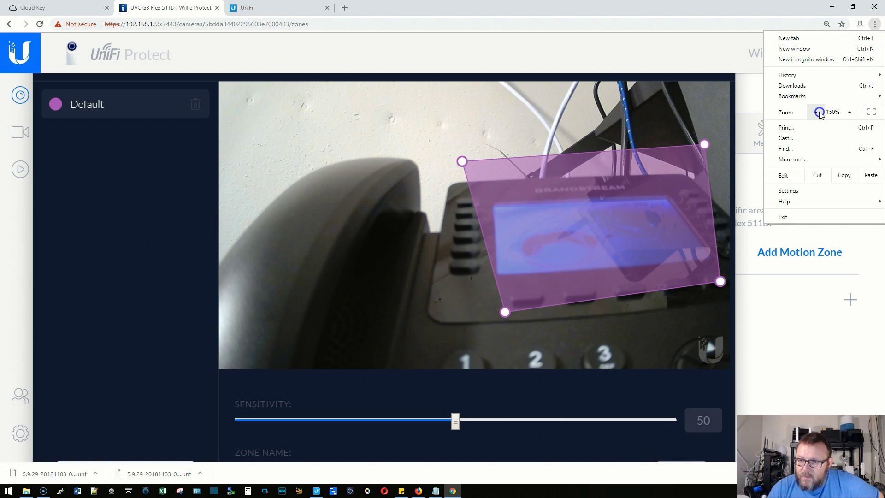
{"action": "left_click", "coordinate": [817, 113]}
{"action": "left_click", "coordinate": [574, 411]}
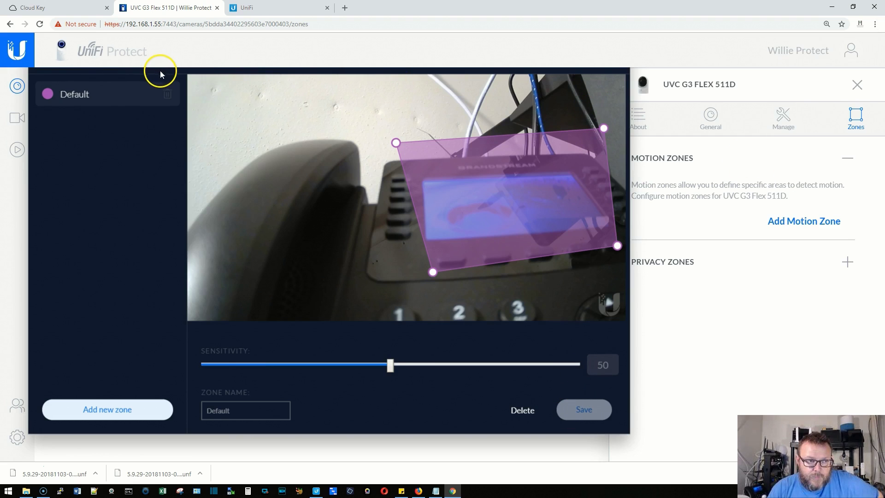
{"action": "left_click_drag", "start_coordinate": [160, 72], "coordinate": [175, 122]}
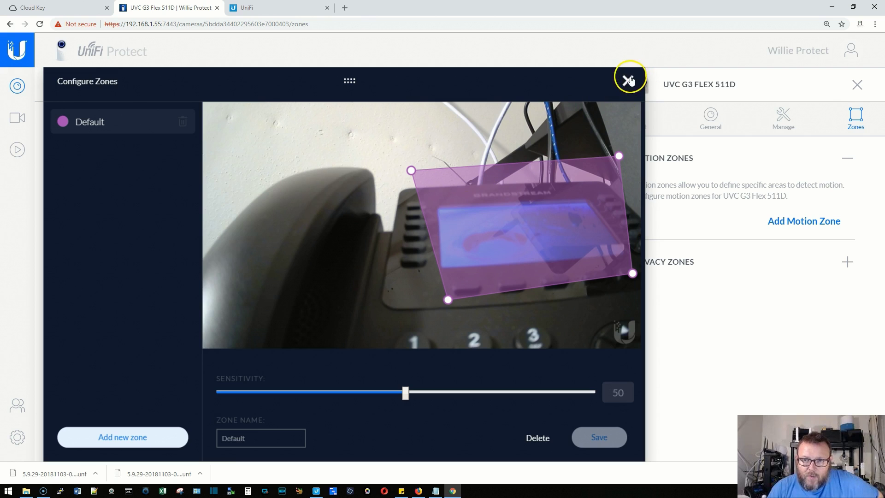
{"action": "left_click", "coordinate": [629, 80]}
Expand Privacy Zones and create a new privacy zone in the zone editor.
{"action": "left_click", "coordinate": [856, 262]}
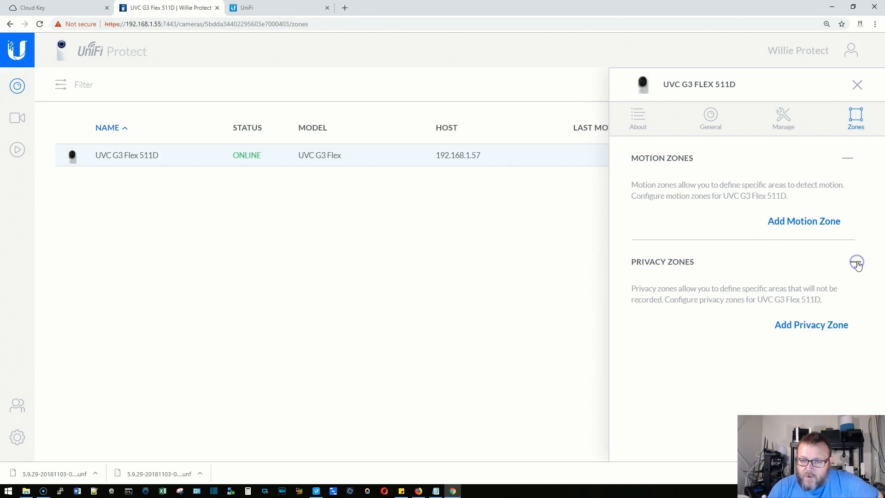
{"action": "left_click", "coordinate": [814, 331]}
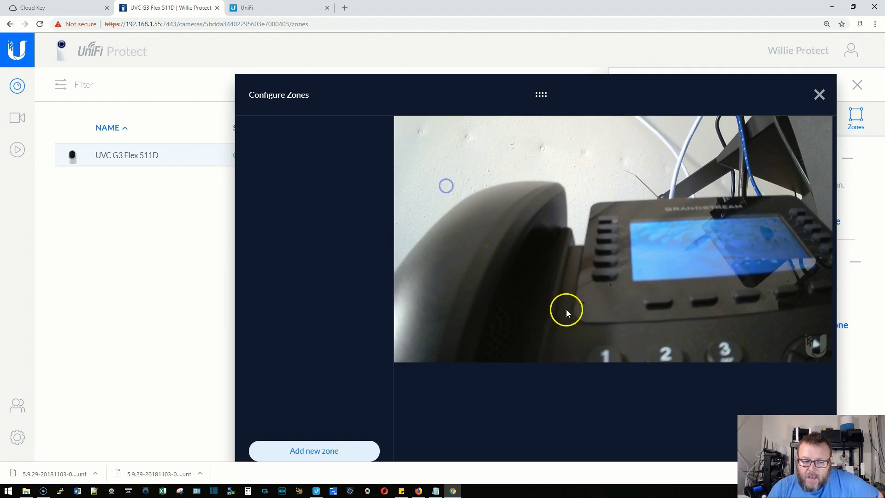
{"action": "left_click_drag", "start_coordinate": [504, 115], "coordinate": [447, 70]}
{"action": "left_click", "coordinate": [283, 421]}
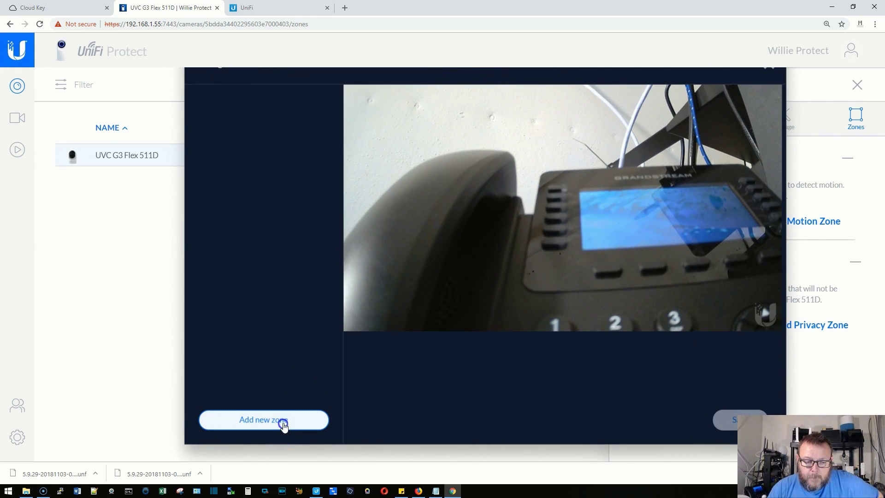
{"action": "left_click", "coordinate": [364, 111]}
{"action": "left_click_drag", "start_coordinate": [360, 115], "coordinate": [445, 306]}
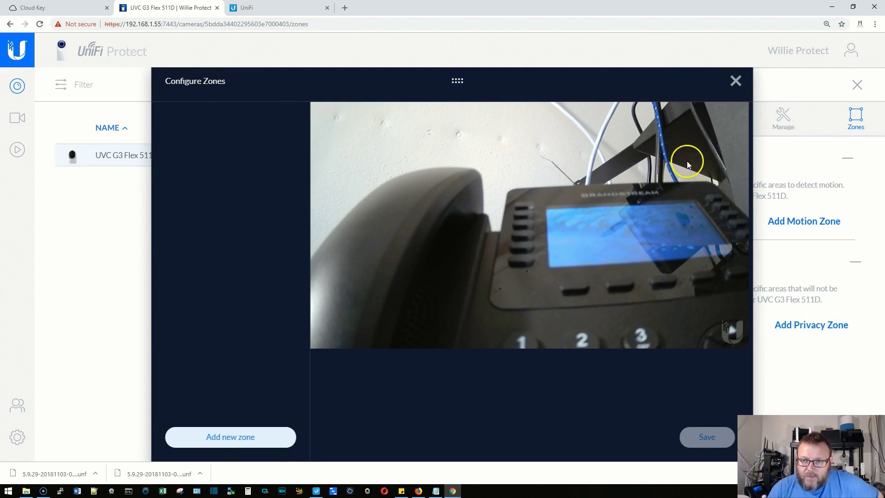
{"action": "left_click", "coordinate": [265, 443]}
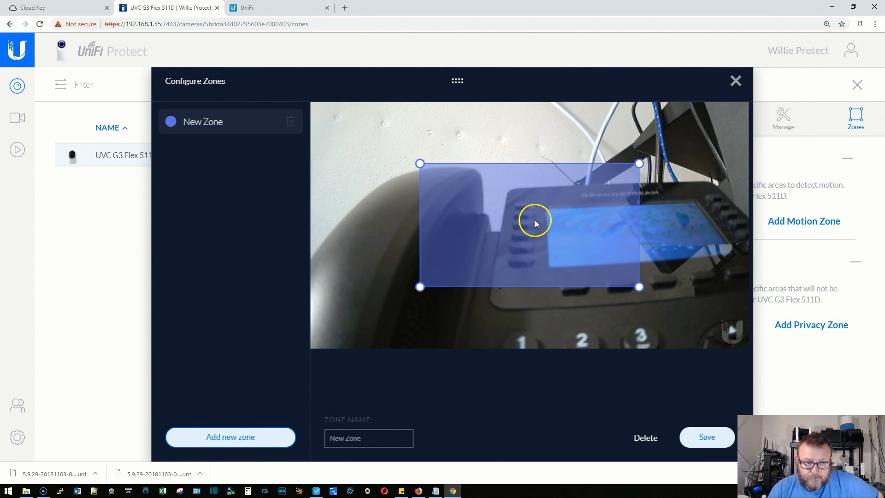
Fit the privacy zone over the handset on the left, save it, and return to About.
{"action": "left_click_drag", "start_coordinate": [420, 164], "coordinate": [318, 110]}
{"action": "left_click_drag", "start_coordinate": [420, 287], "coordinate": [318, 355]}
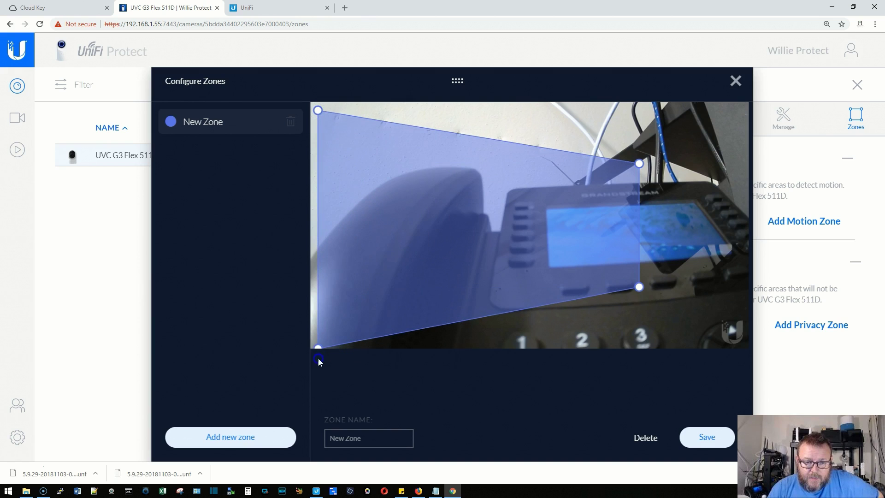
{"action": "left_click_drag", "start_coordinate": [639, 288], "coordinate": [460, 359]}
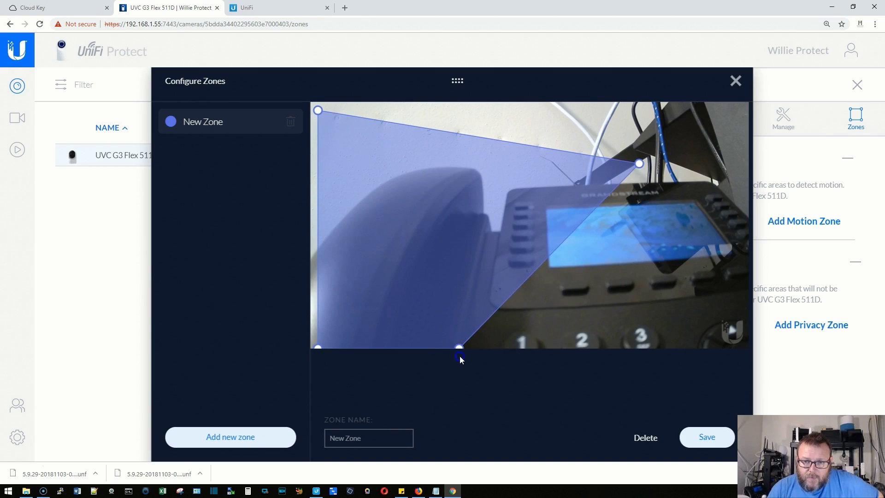
{"action": "left_click_drag", "start_coordinate": [639, 163], "coordinate": [496, 112]}
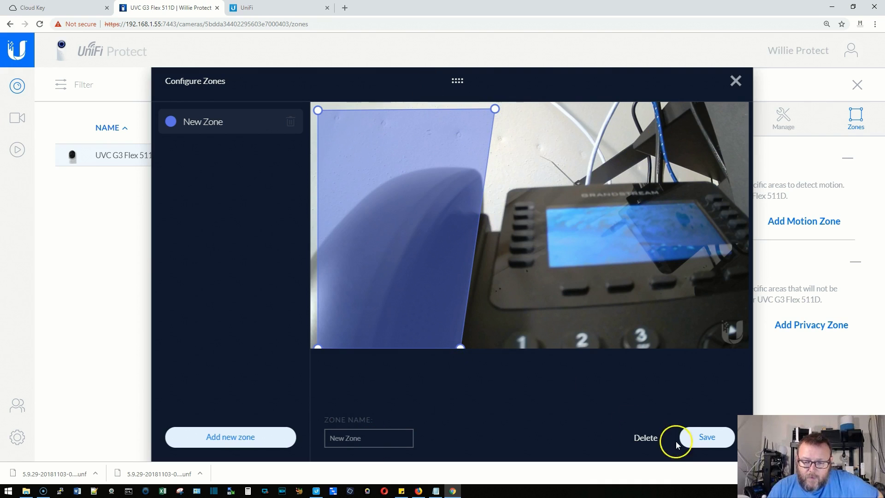
{"action": "left_click", "coordinate": [698, 440]}
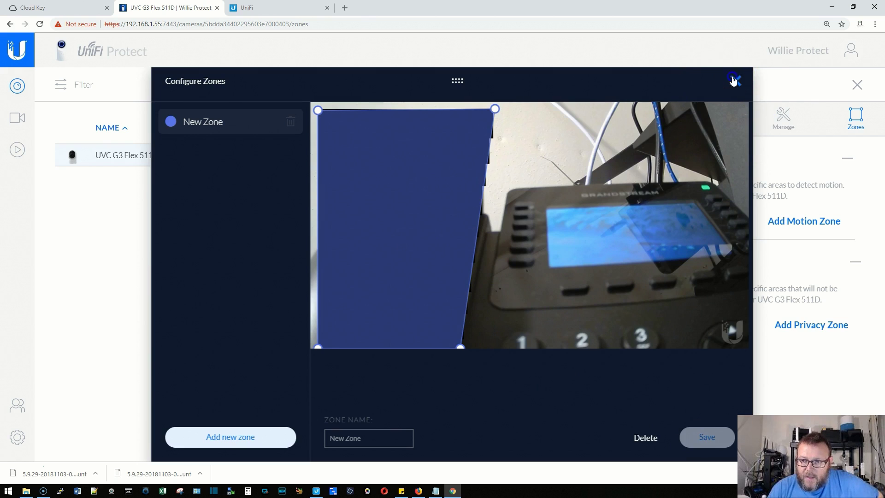
{"action": "left_click", "coordinate": [734, 81]}
{"action": "left_click", "coordinate": [647, 130]}
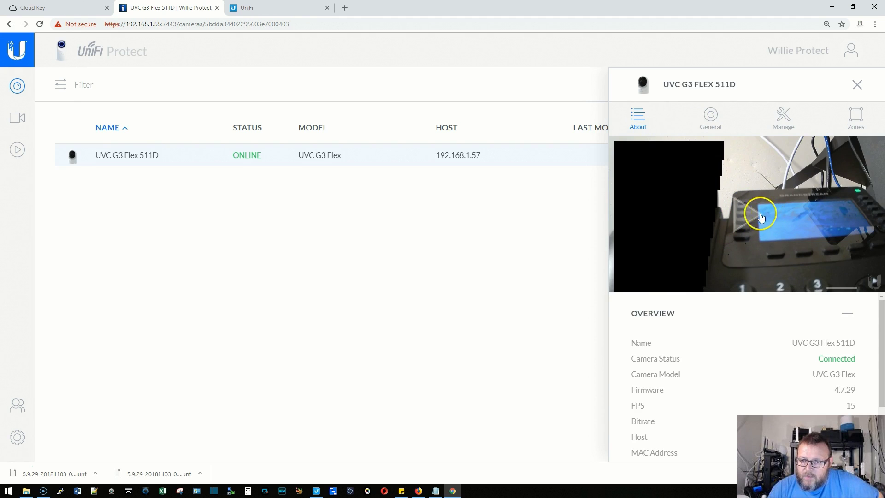
{"action": "left_click", "coordinate": [753, 217]}
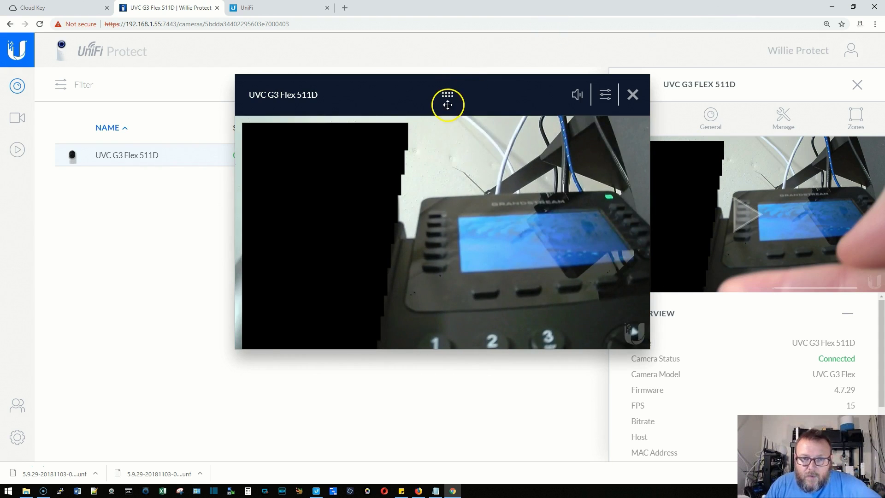
{"action": "left_click_drag", "start_coordinate": [447, 95], "coordinate": [395, 117]}
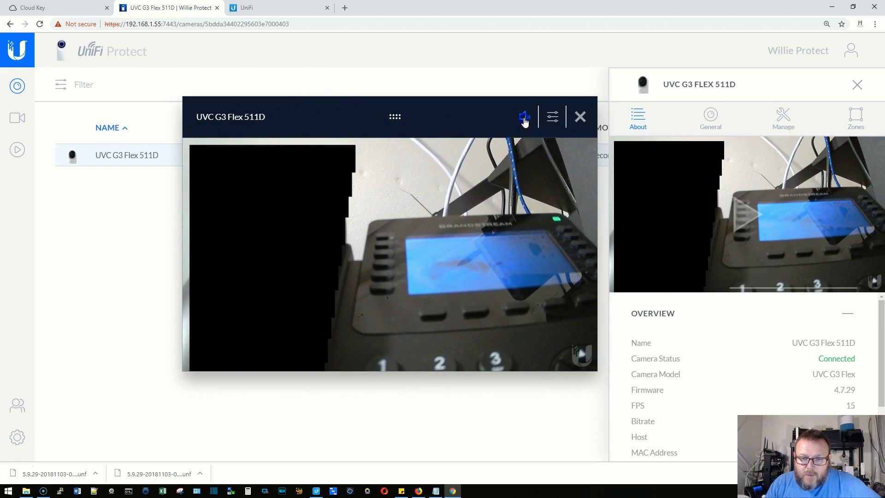
{"action": "left_click", "coordinate": [551, 120]}
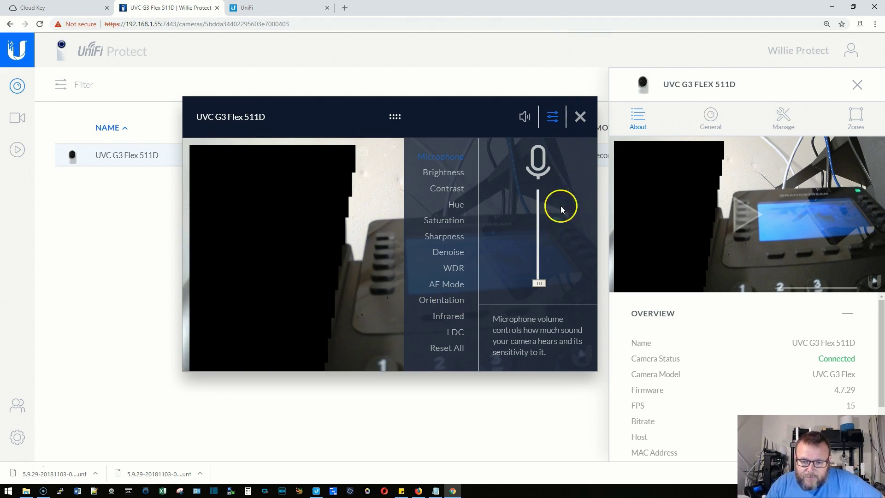
{"action": "left_click", "coordinate": [580, 117]}
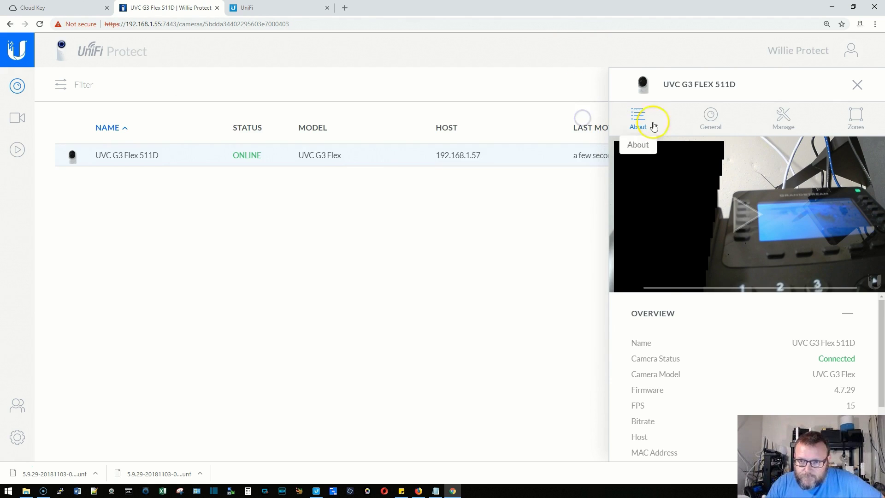
Close the camera panel and start a new view from the Live View page.
{"action": "left_click", "coordinate": [858, 85]}
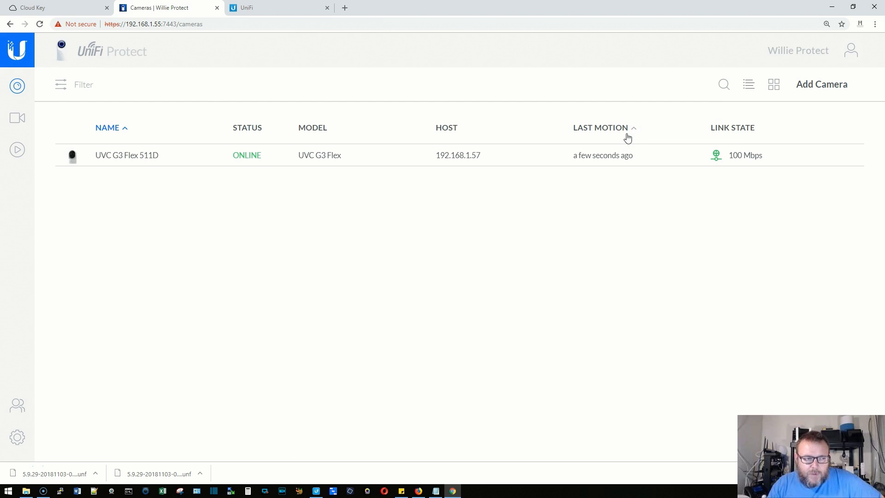
{"action": "left_click", "coordinate": [18, 119]}
{"action": "left_click", "coordinate": [469, 412]}
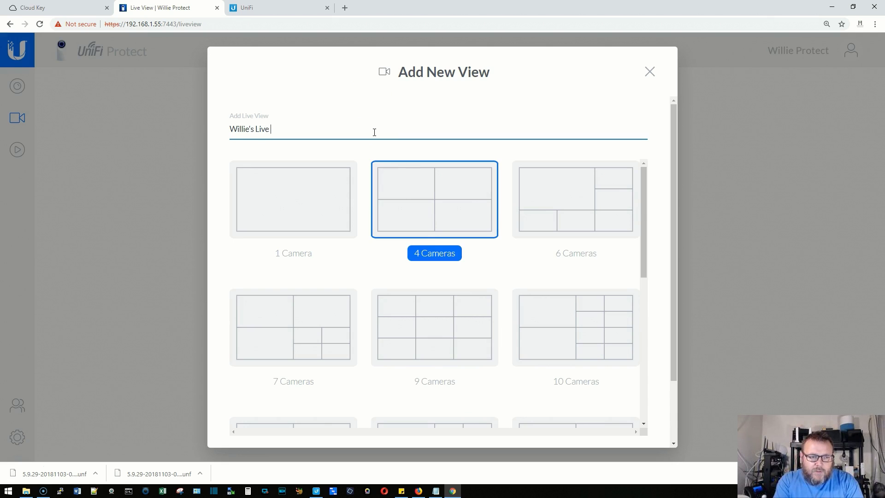
Choose the 1 Camera layout and switch on 'Share view with others'.
{"action": "left_click", "coordinate": [305, 174]}
{"action": "scroll", "coordinate": [598, 302], "scroll_direction": "down", "scroll_amount": 5}
{"action": "scroll", "coordinate": [597, 302], "scroll_direction": "down", "scroll_amount": 2}
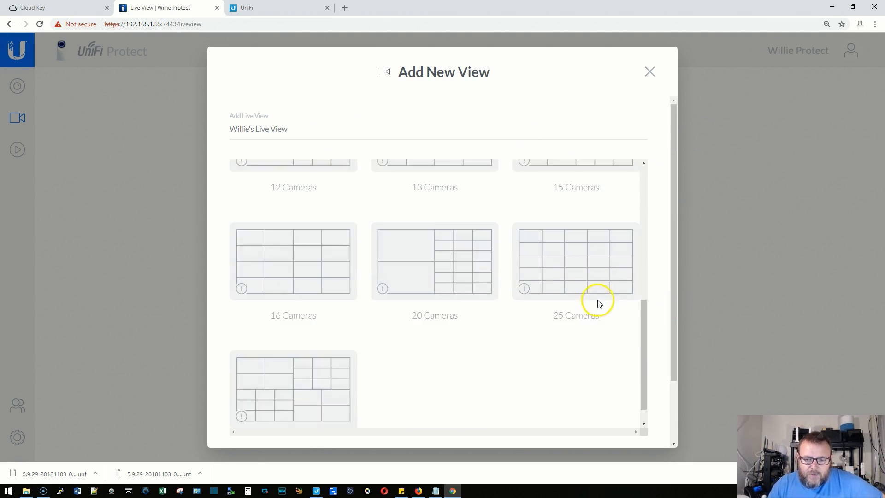
{"action": "scroll", "coordinate": [415, 387], "scroll_direction": "up", "scroll_amount": 8}
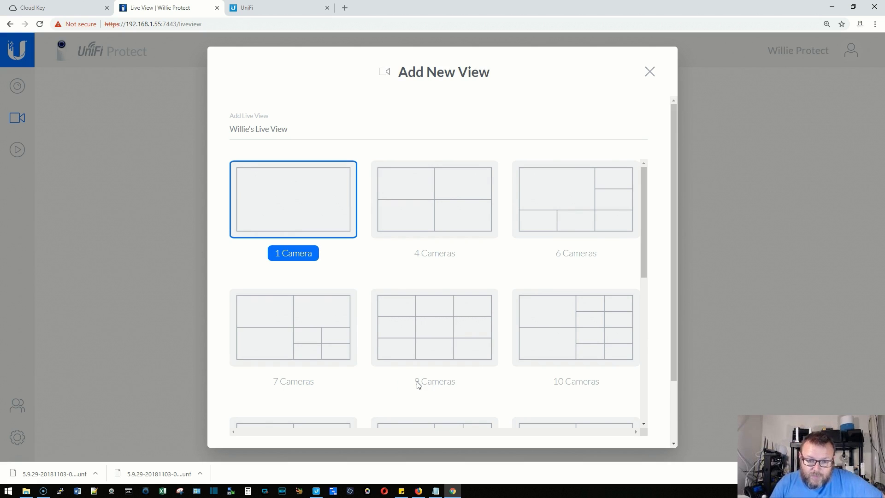
{"action": "scroll", "coordinate": [419, 385], "scroll_direction": "down", "scroll_amount": 6}
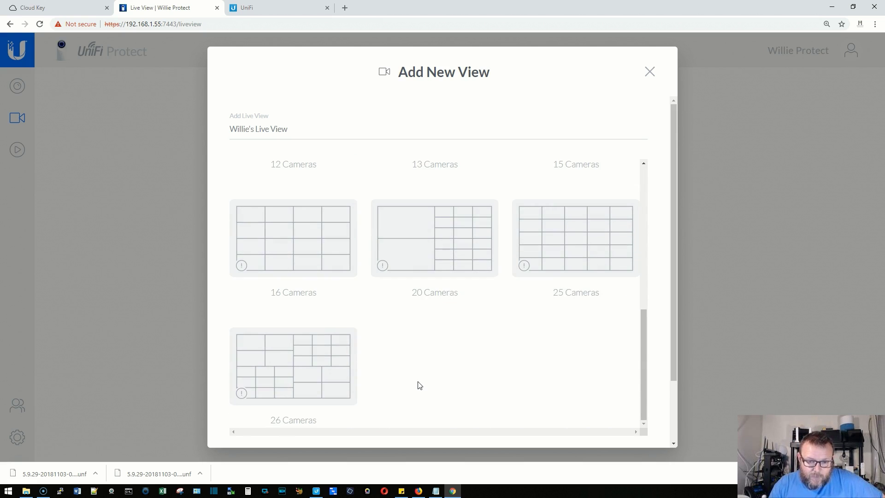
{"action": "scroll", "coordinate": [417, 382], "scroll_direction": "up", "scroll_amount": 6}
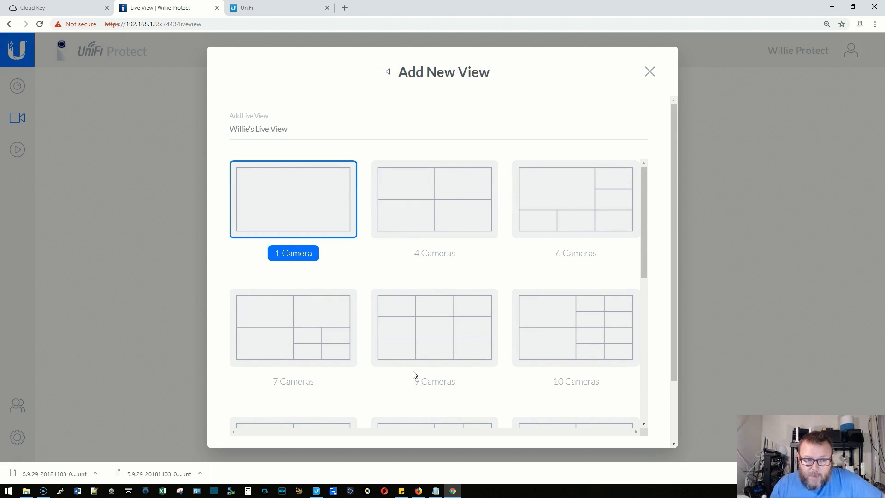
{"action": "scroll", "coordinate": [604, 269], "scroll_direction": "down", "scroll_amount": 6}
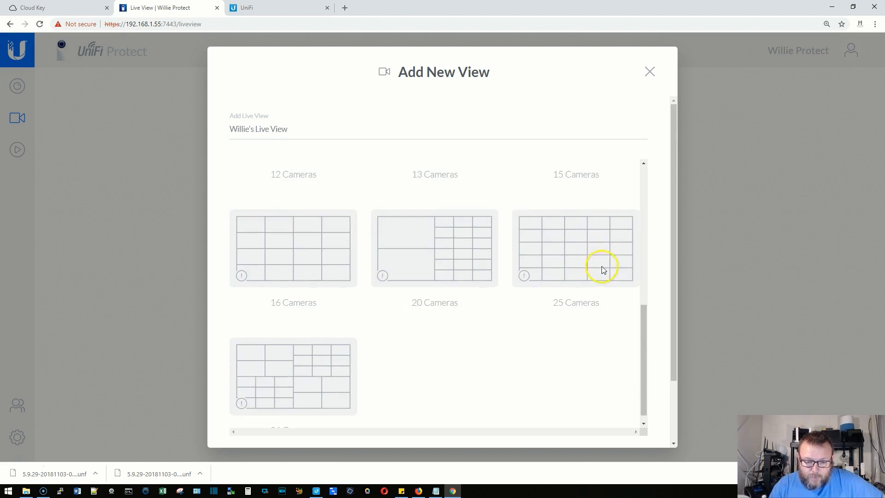
{"action": "left_click_drag", "start_coordinate": [675, 288], "coordinate": [670, 387]}
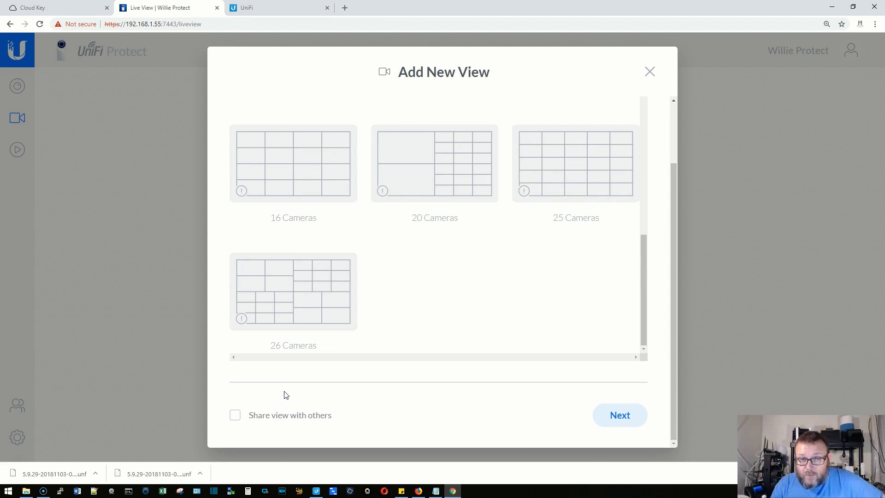
{"action": "left_click", "coordinate": [235, 416]}
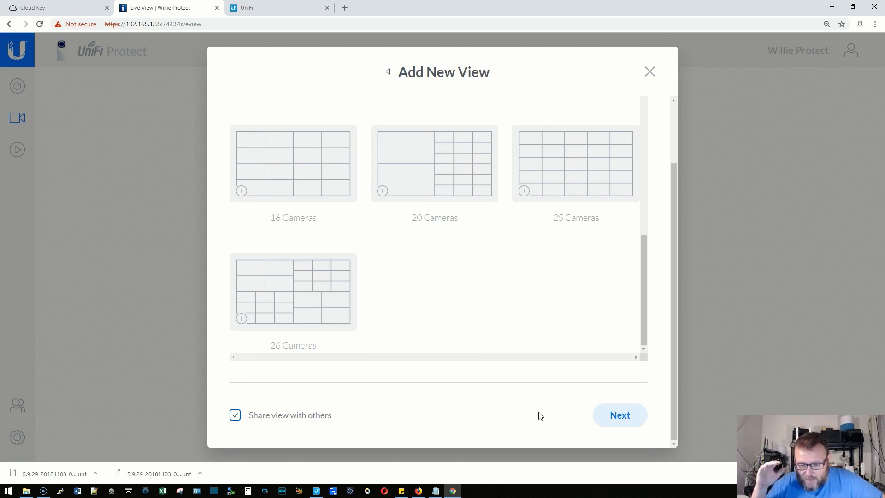
Drop the UVC G3 Flex 511D camera into the new live view's grid and save the view.
{"action": "left_click", "coordinate": [609, 429]}
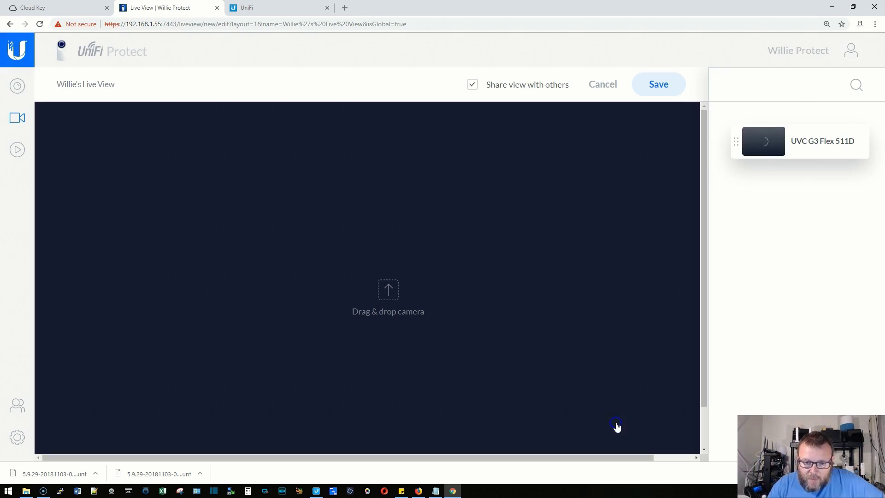
{"action": "left_click_drag", "start_coordinate": [818, 137], "coordinate": [399, 281]}
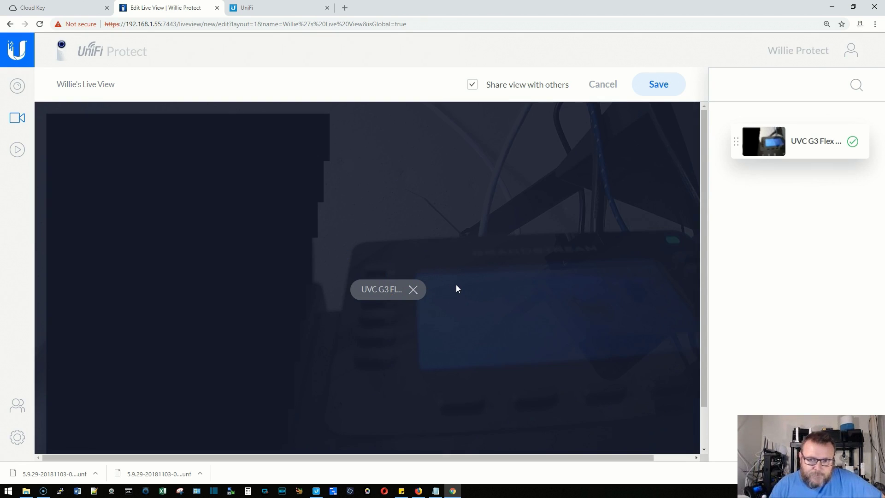
{"action": "left_click", "coordinate": [658, 82]}
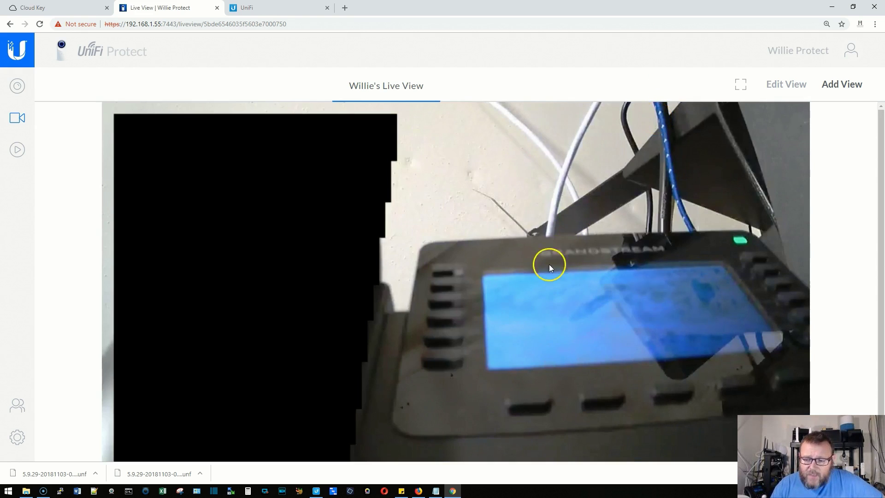
Preview the saved live view full screen, then exit full screen.
{"action": "left_click", "coordinate": [740, 85]}
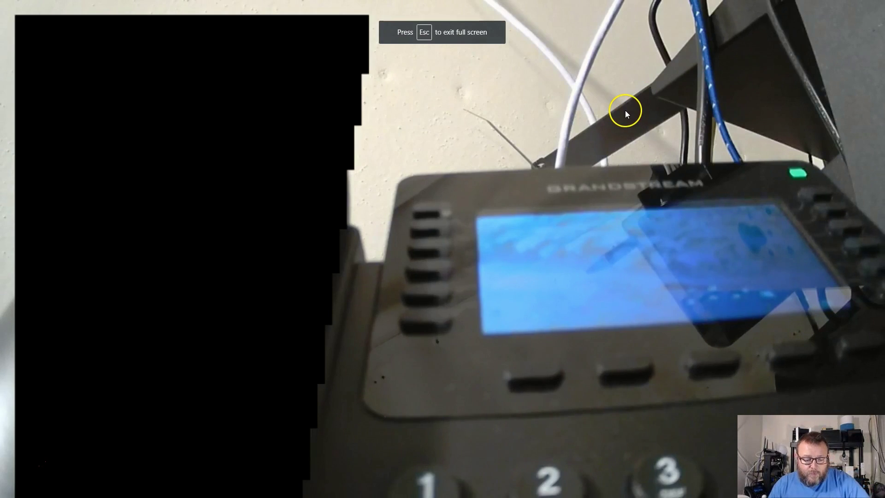
{"action": "key", "text": "Escape"}
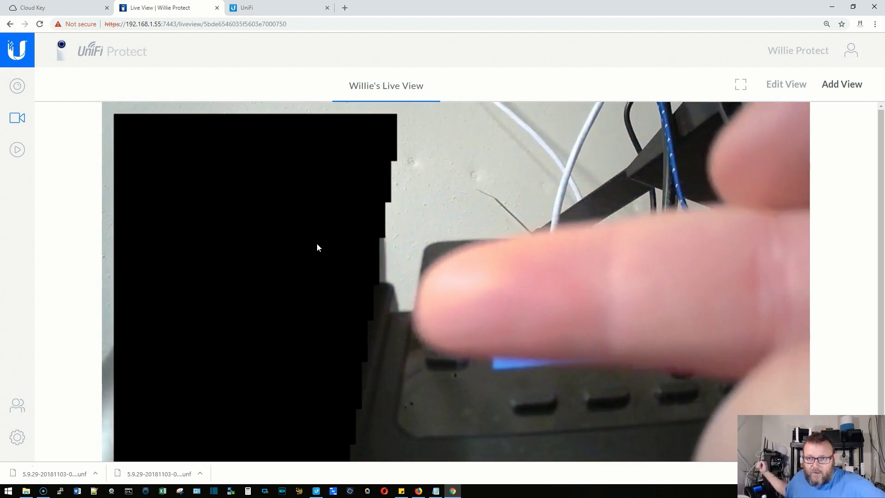
{"action": "left_click", "coordinate": [17, 149]}
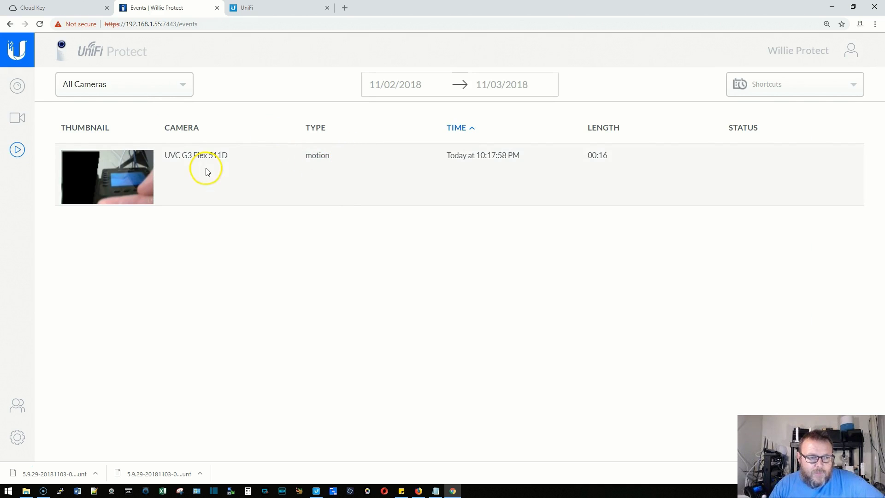
Play the UVC G3 Flex 511D motion event, download it as an MP4, and close the player.
{"action": "left_click", "coordinate": [130, 173]}
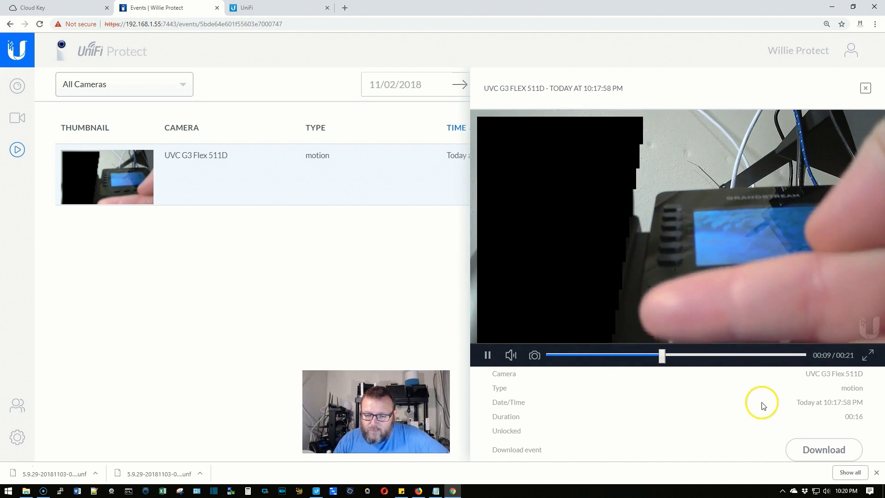
{"action": "left_click", "coordinate": [824, 452]}
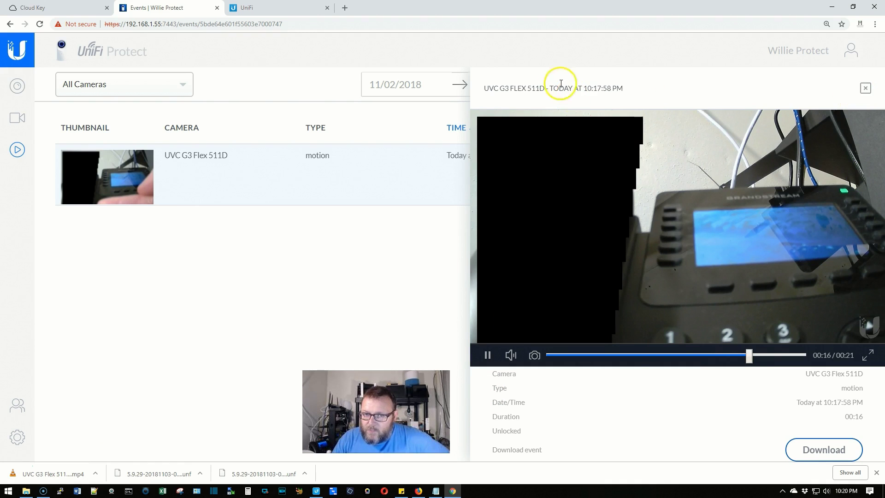
{"action": "left_click", "coordinate": [865, 89]}
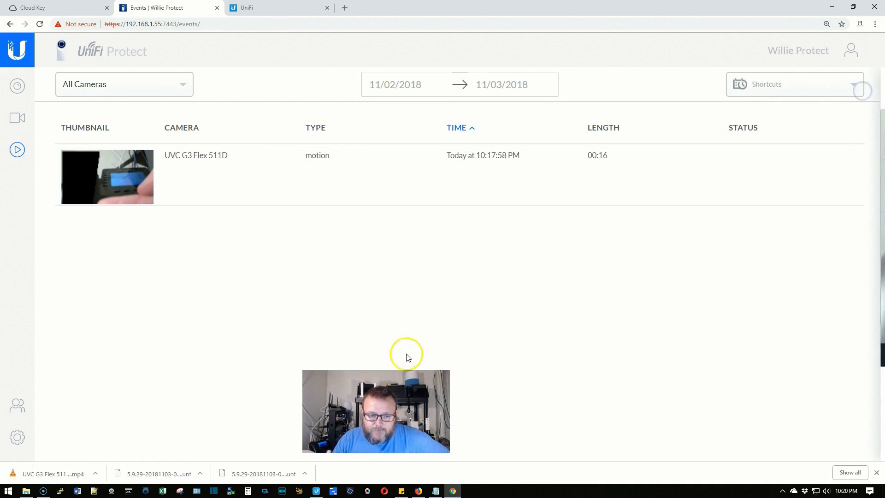
From the Users page, create a new user account with a username and password.
{"action": "left_click", "coordinate": [20, 410]}
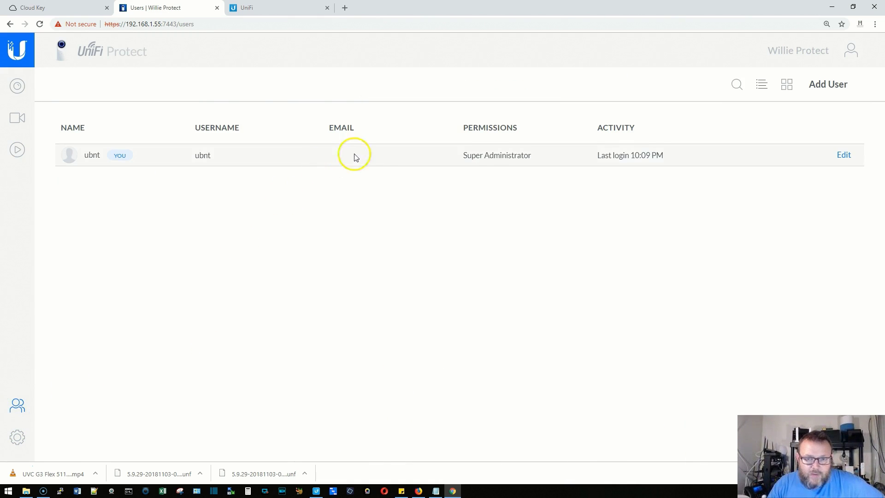
{"action": "left_click", "coordinate": [828, 84]}
{"action": "type", "text": "willie"}
{"action": "key", "text": "Tab"}
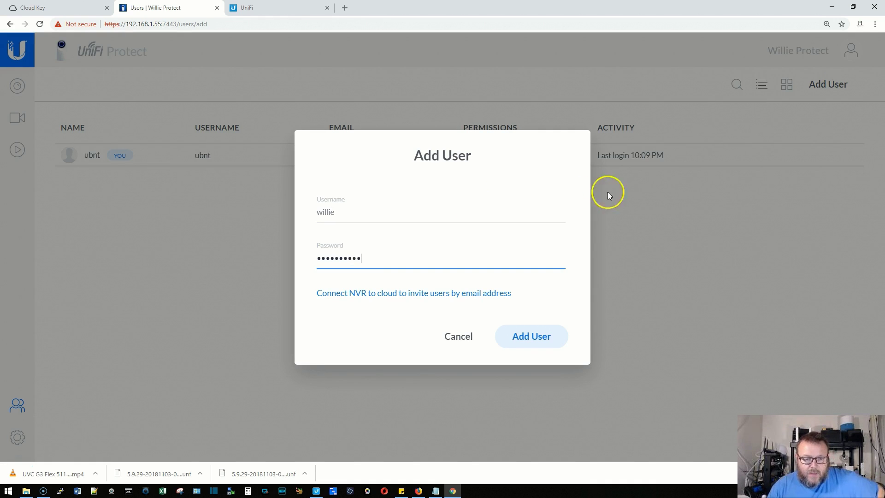
{"action": "left_click", "coordinate": [538, 350]}
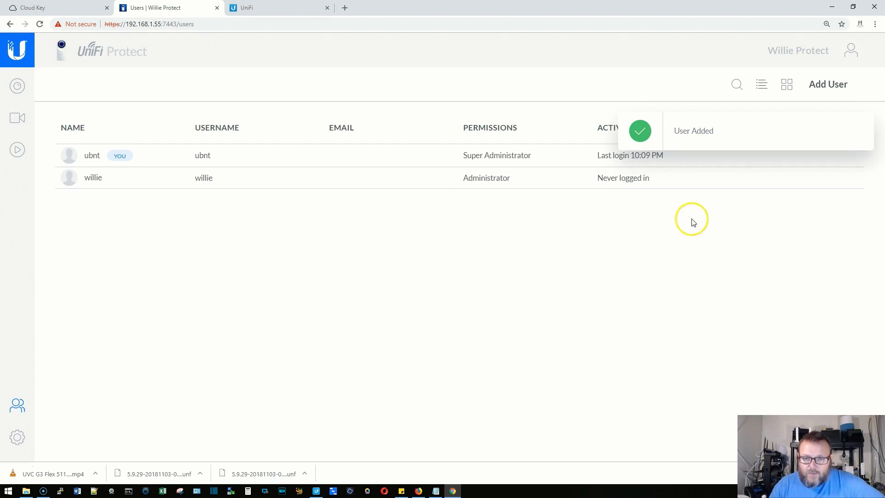
Review the new Administrator user's About, General and Manage tabs, then close the details.
{"action": "left_click", "coordinate": [498, 181]}
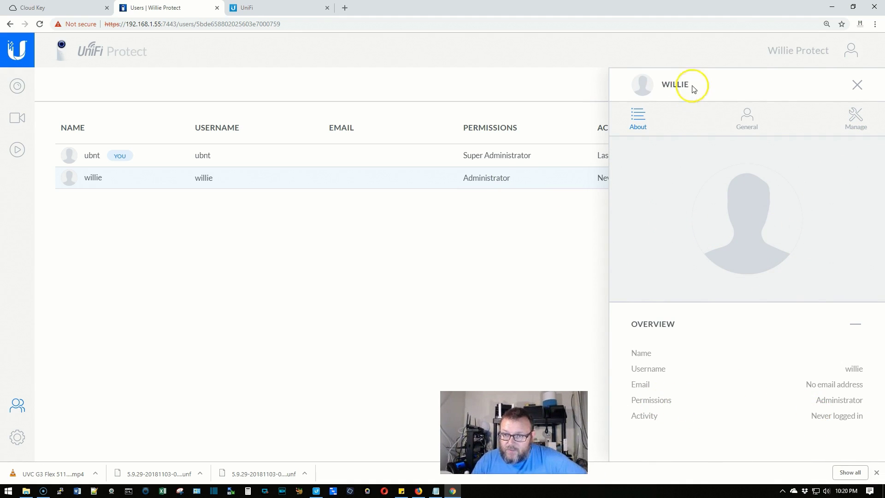
{"action": "left_click", "coordinate": [747, 121]}
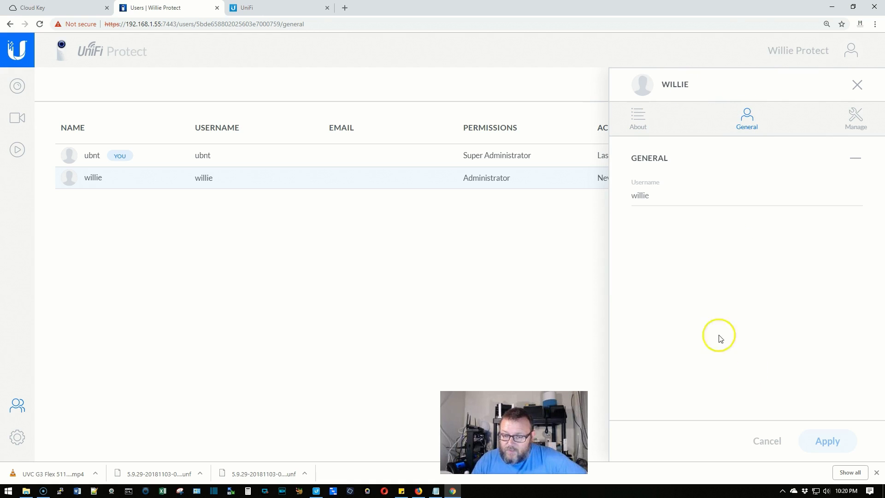
{"action": "left_click", "coordinate": [862, 124]}
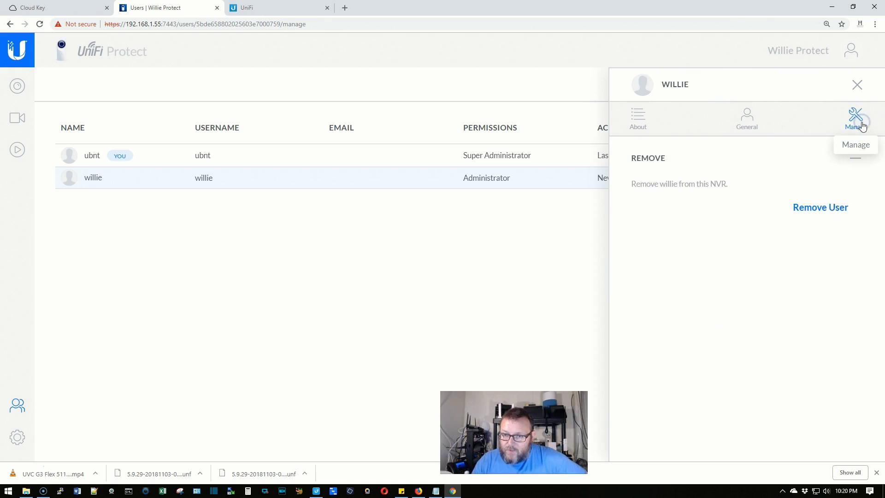
{"action": "left_click", "coordinate": [747, 119]}
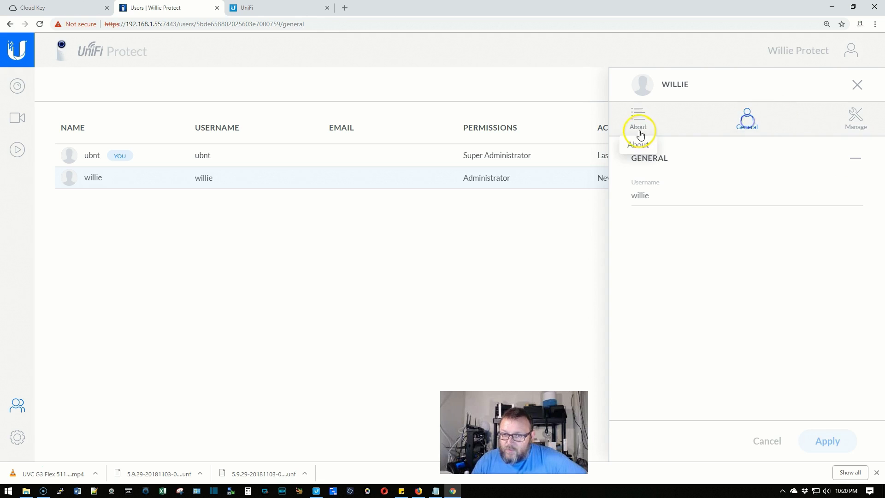
{"action": "left_click", "coordinate": [641, 134]}
{"action": "left_click", "coordinate": [753, 320]}
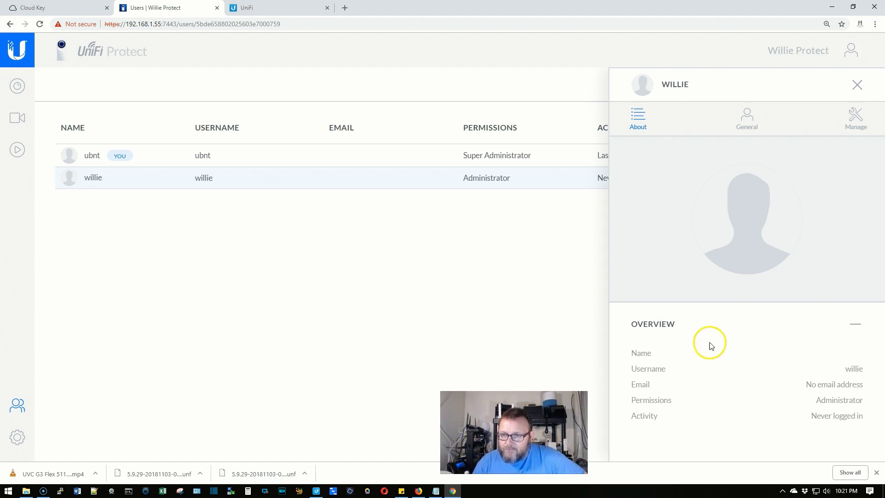
{"action": "left_click", "coordinate": [858, 86]}
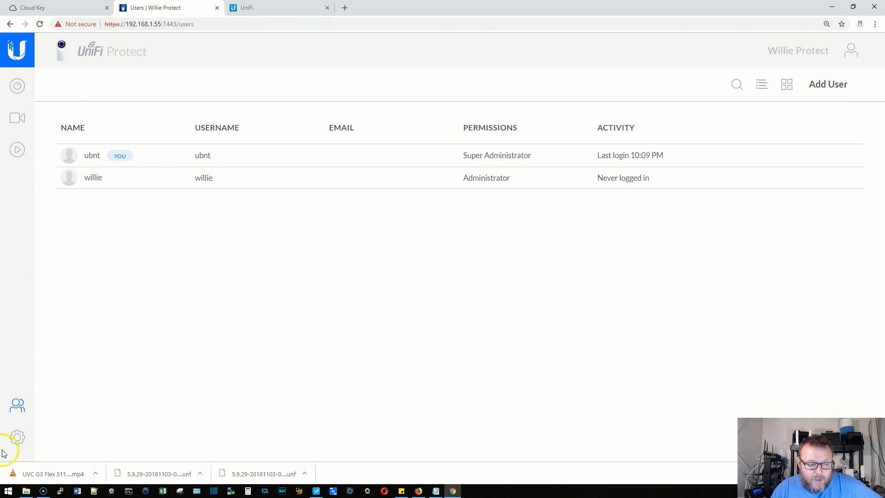
Review Controller Information and Cloud Key Plus Information in General settings, then return to the overview.
{"action": "left_click", "coordinate": [17, 436]}
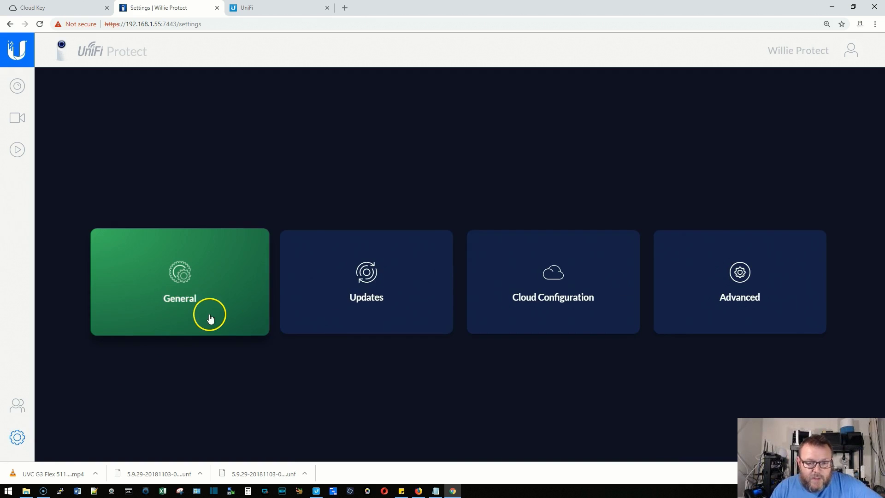
{"action": "left_click", "coordinate": [198, 277]}
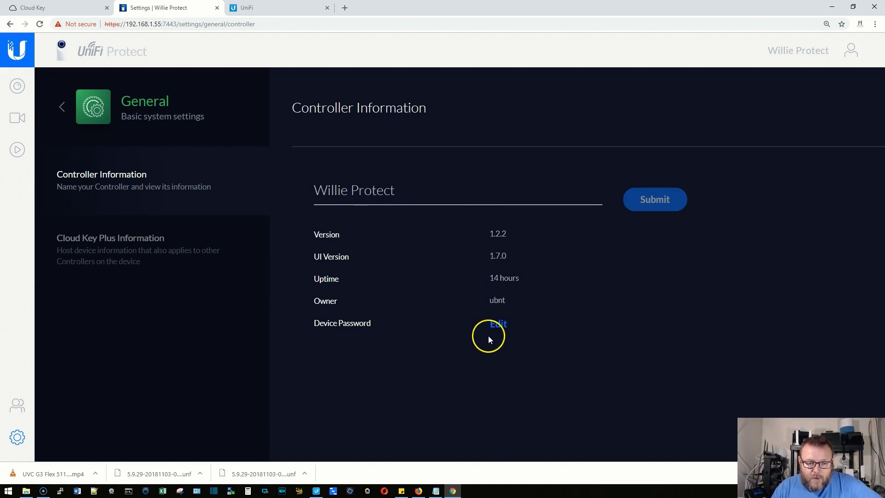
{"action": "left_click", "coordinate": [138, 249]}
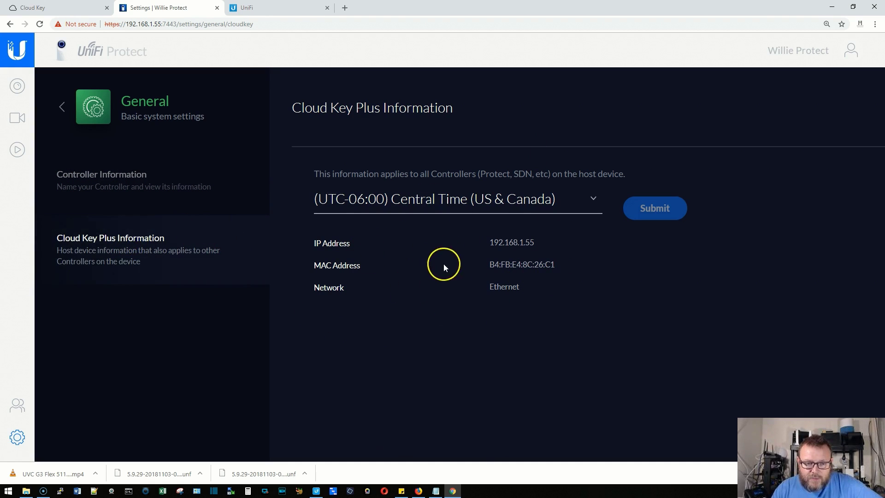
{"action": "left_click", "coordinate": [62, 106]}
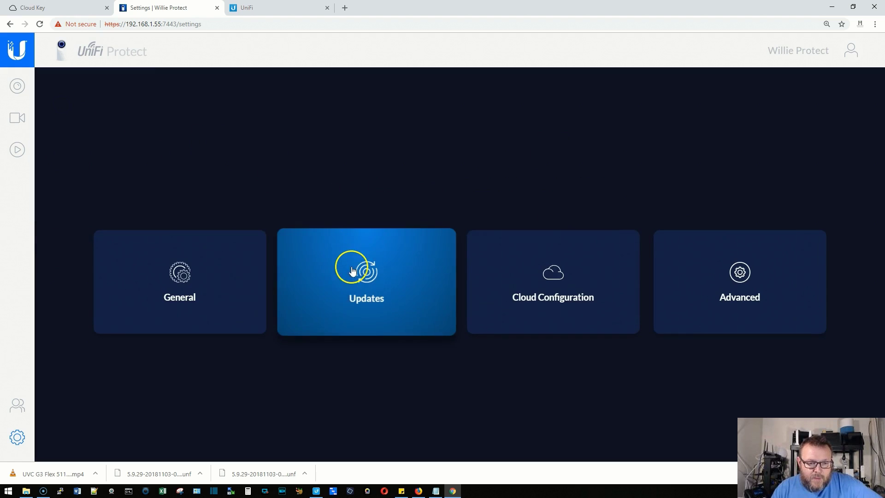
{"action": "left_click", "coordinate": [351, 270]}
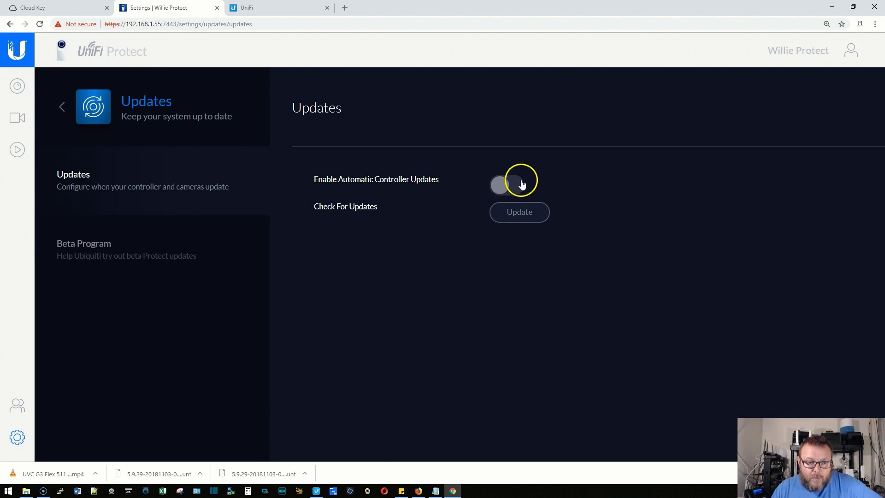
Check for controller updates, confirm the NVR is up to date, and view Beta Program settings.
{"action": "left_click", "coordinate": [521, 215]}
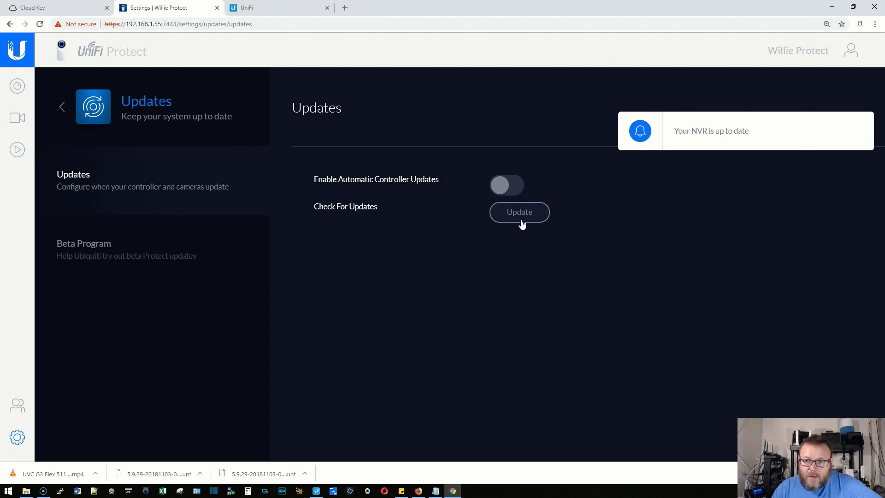
{"action": "left_click", "coordinate": [861, 126]}
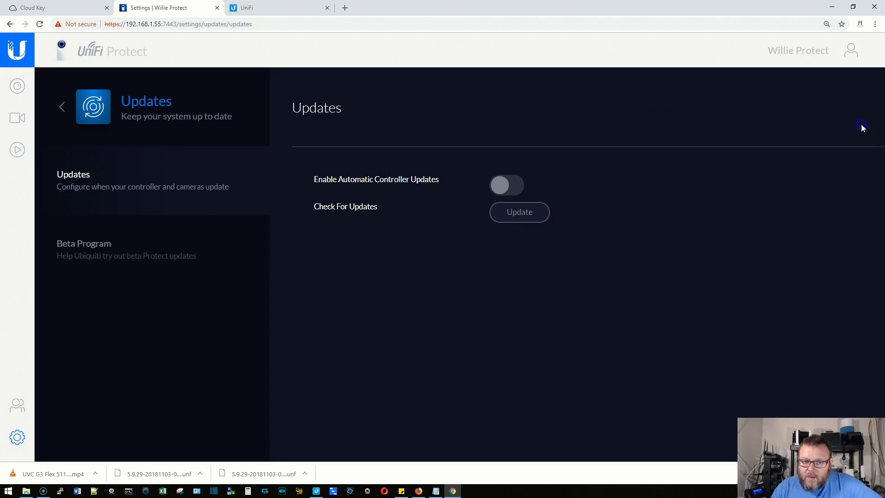
{"action": "left_click", "coordinate": [145, 245]}
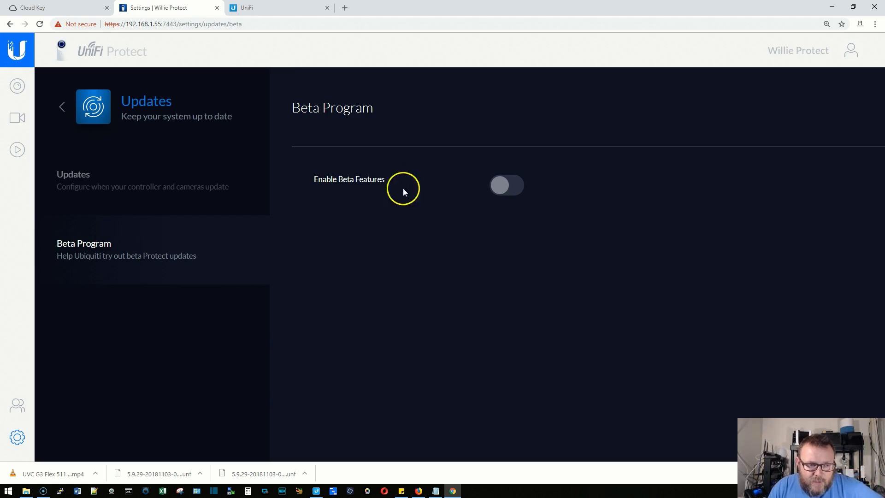
Look over the Cloud Configuration settings and return to the settings overview.
{"action": "left_click", "coordinate": [63, 109]}
{"action": "left_click", "coordinate": [559, 277]}
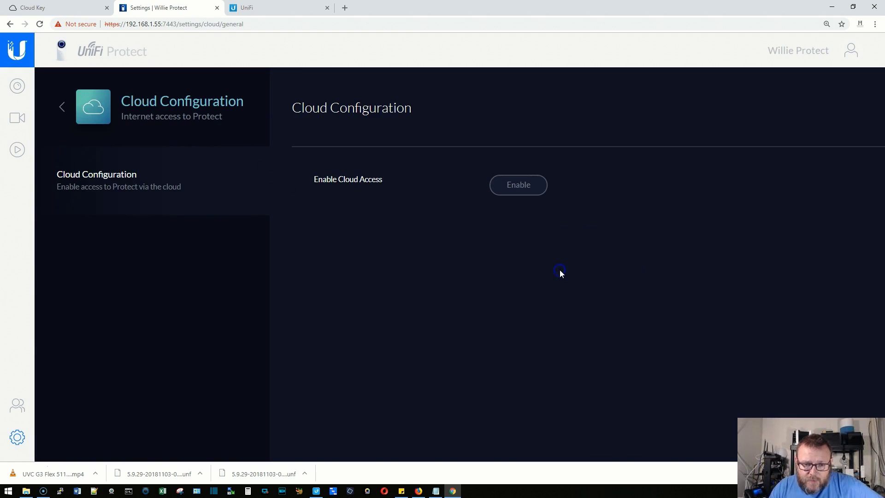
{"action": "left_click", "coordinate": [62, 107]}
Browse the Advanced Support File, Import Controller Settings and Factory Reset pages, then show the cameras list.
{"action": "left_click", "coordinate": [727, 276]}
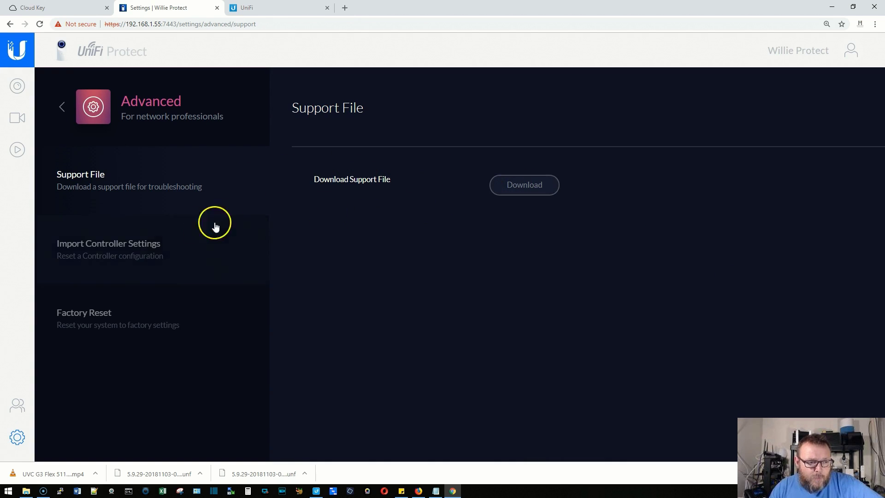
{"action": "left_click", "coordinate": [156, 241]}
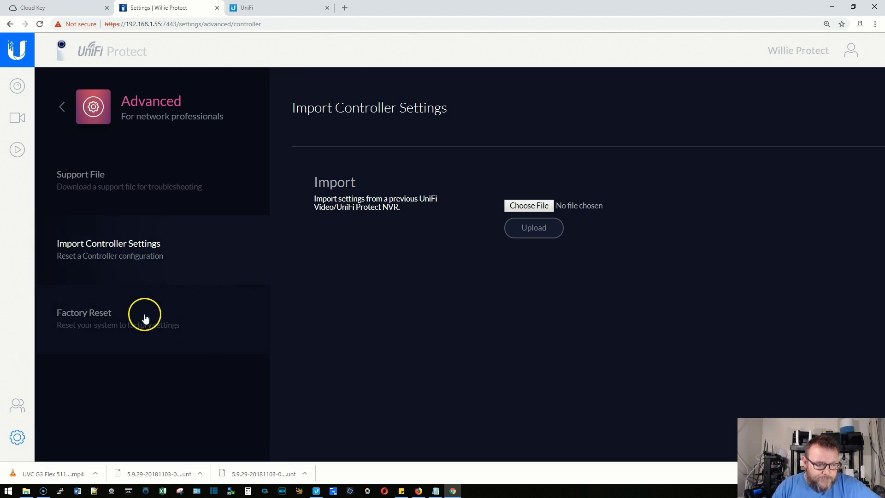
{"action": "left_click", "coordinate": [100, 329]}
{"action": "left_click", "coordinate": [129, 196]}
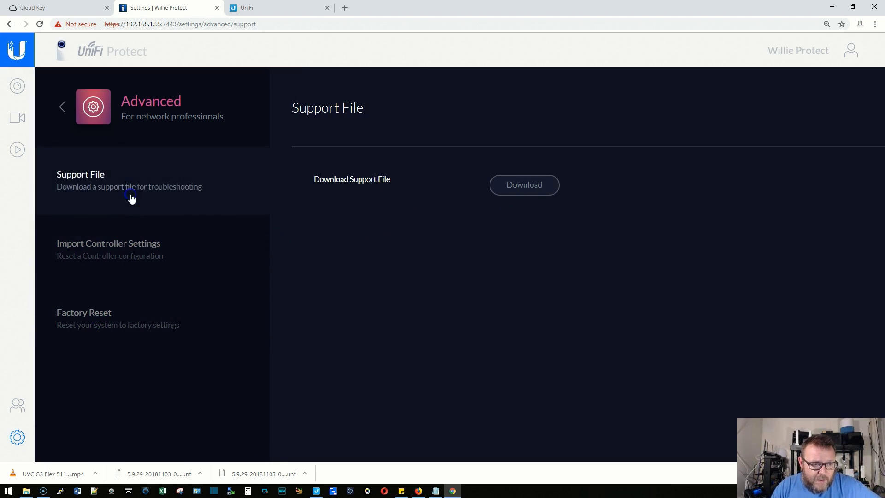
{"action": "left_click", "coordinate": [130, 241]}
{"action": "left_click", "coordinate": [128, 313]}
{"action": "left_click", "coordinate": [122, 200]}
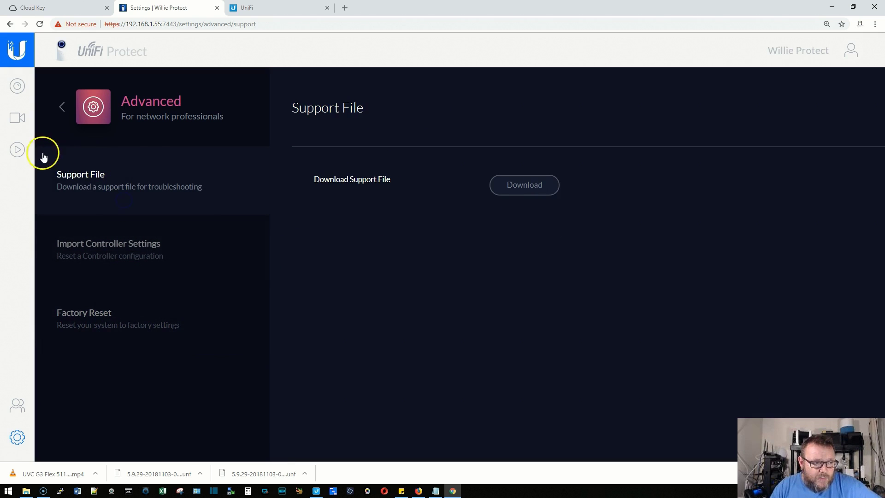
{"action": "left_click", "coordinate": [59, 107]}
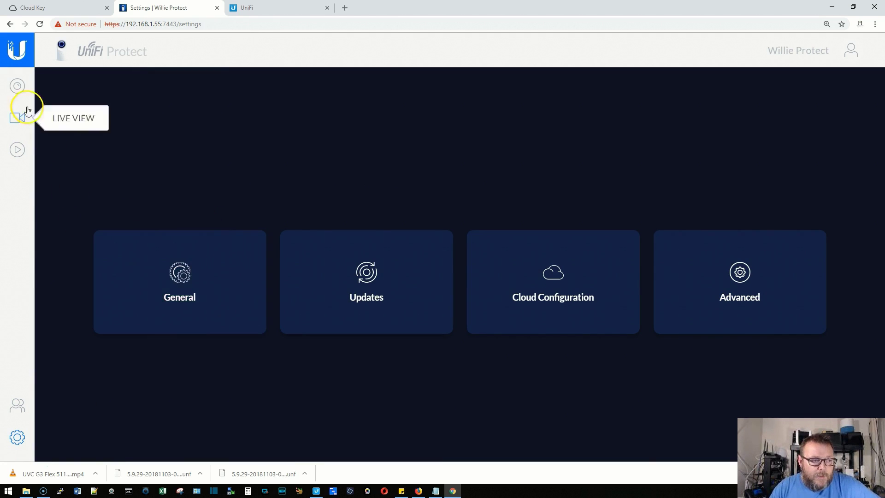
{"action": "left_click", "coordinate": [16, 87]}
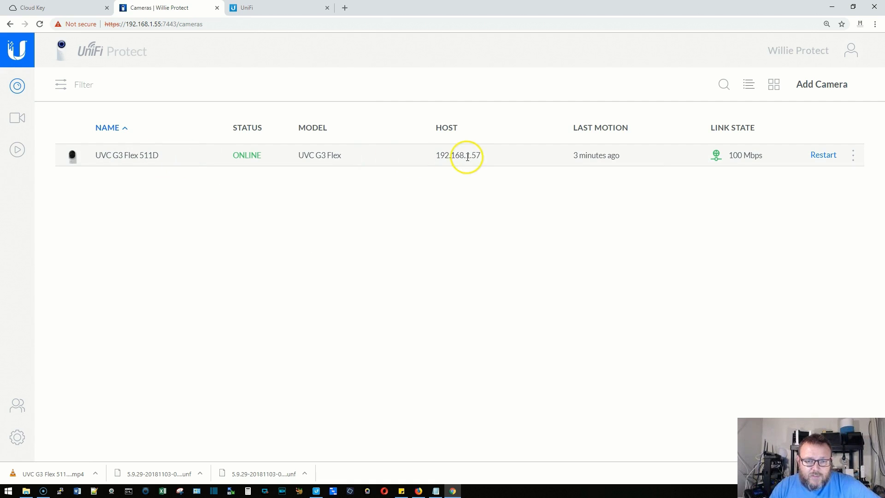
Open the camera's host address 192.168.1.57 in a new browser tab from its selected text.
{"action": "left_click", "coordinate": [436, 159]}
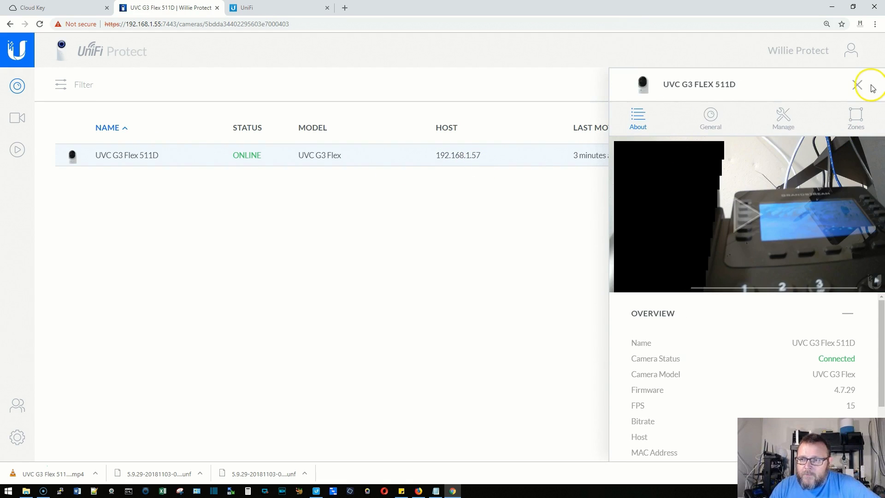
{"action": "left_click", "coordinate": [859, 85]}
{"action": "left_click_drag", "start_coordinate": [436, 156], "coordinate": [480, 156]}
{"action": "right_click", "coordinate": [476, 159]}
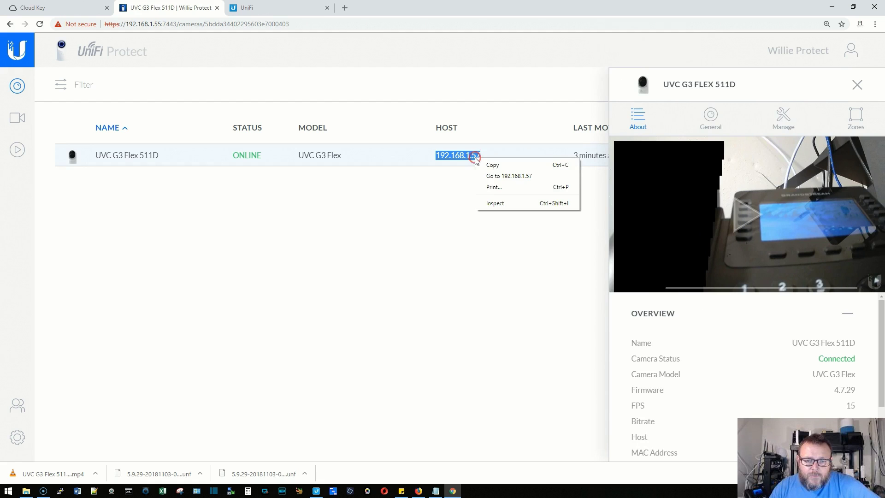
{"action": "left_click", "coordinate": [494, 176]}
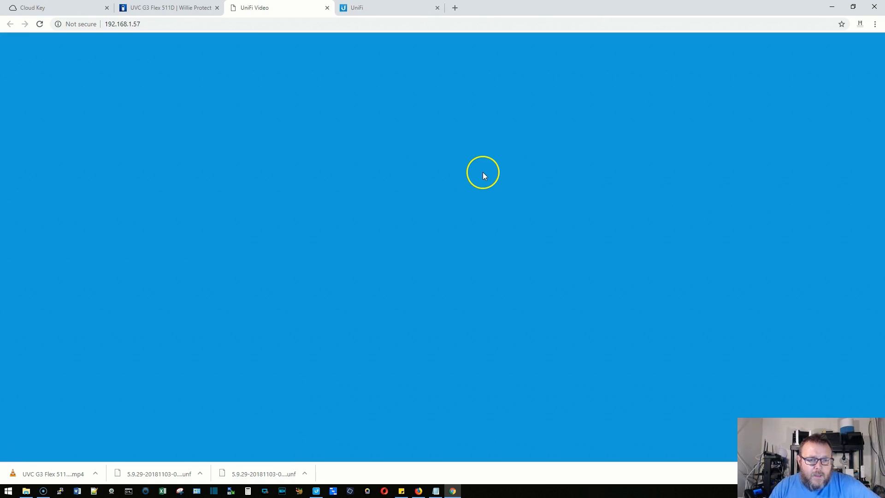
Try logging into the camera's page with username ubnt and the default password.
{"action": "left_click", "coordinate": [443, 219]}
{"action": "type", "text": "ubnt"}
{"action": "key", "text": "Tab"}
{"action": "type", "text": "ub"}
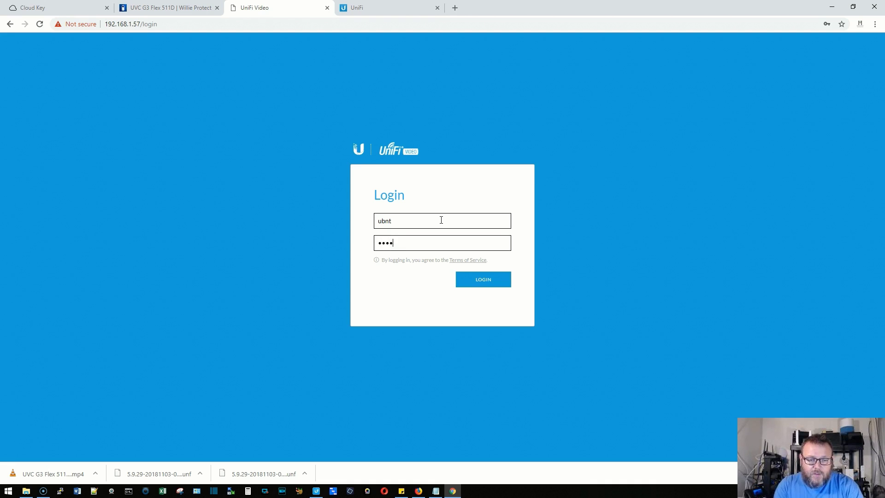
{"action": "type", "text": "nt"}
{"action": "key", "text": "Return"}
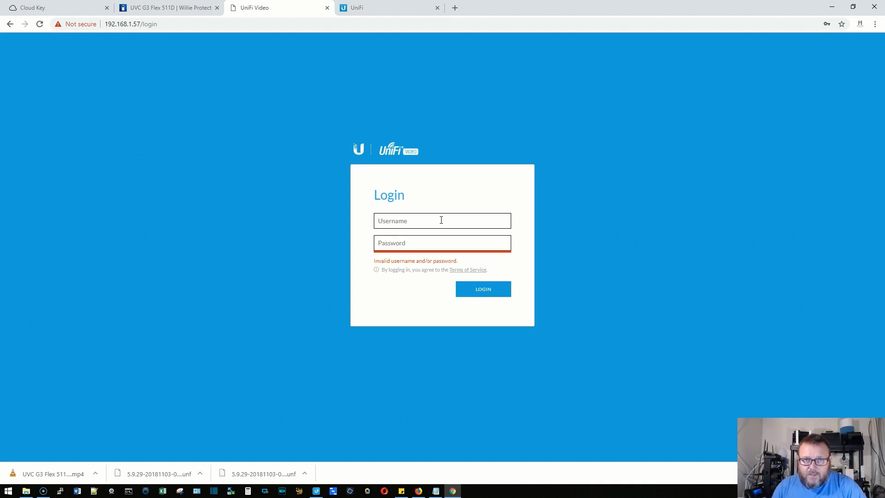
Retry the camera login with a different password, then return to the UniFi Protect tab.
{"action": "left_click", "coordinate": [441, 220]}
{"action": "type", "text": "ubnt"}
{"action": "key", "text": "Tab"}
{"action": "type", "text": "u"}
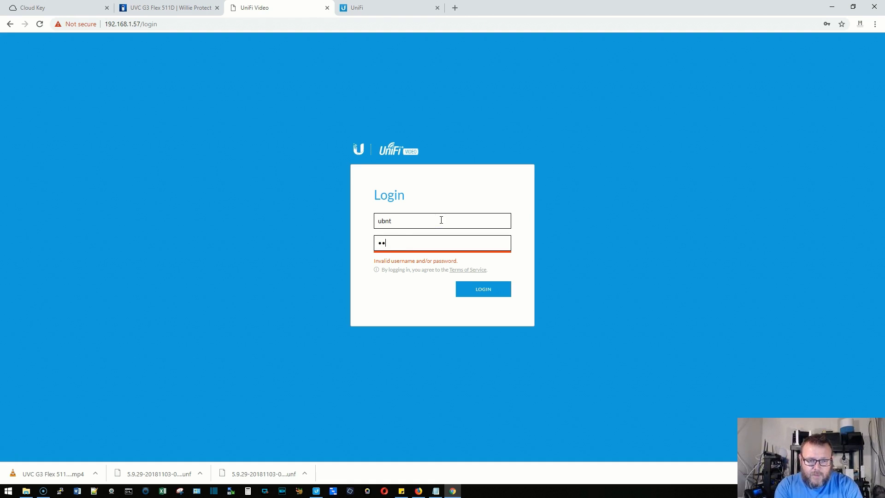
{"action": "key", "text": "Return"}
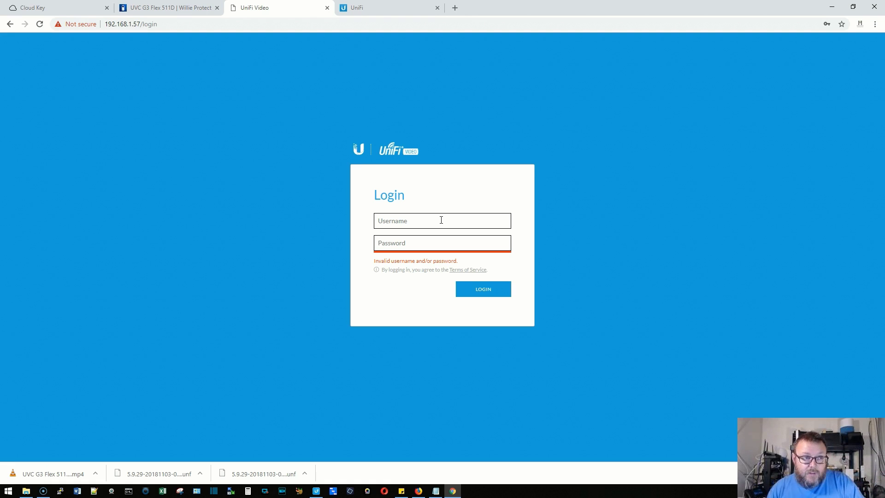
{"action": "left_click", "coordinate": [140, 8]}
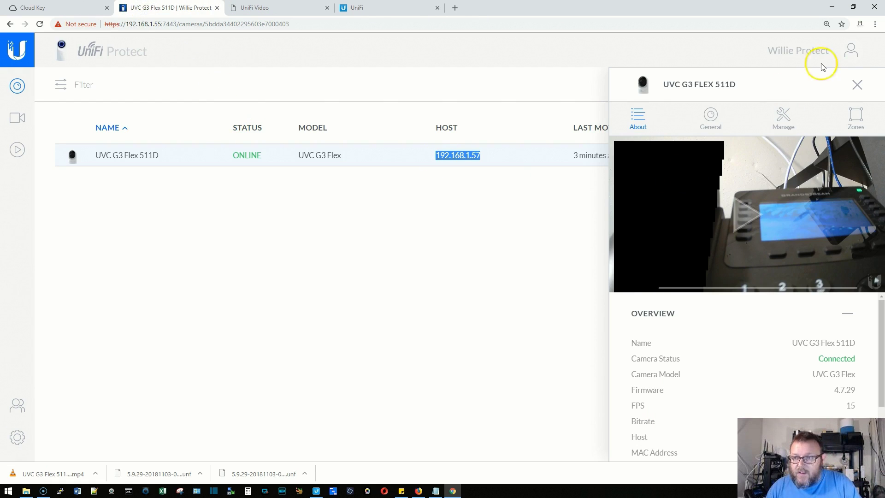
Close the camera panel and browse the Advanced, General, Updates and Cloud Configuration settings pages.
{"action": "left_click", "coordinate": [857, 85]}
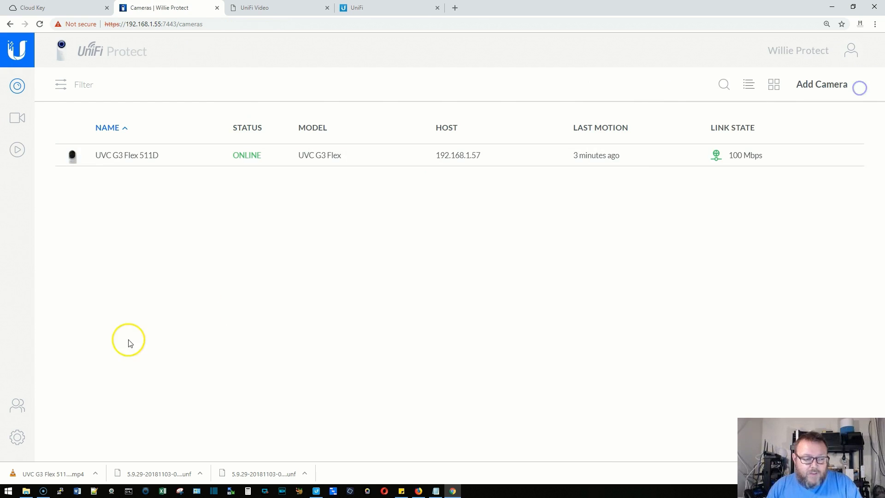
{"action": "left_click", "coordinate": [18, 437]}
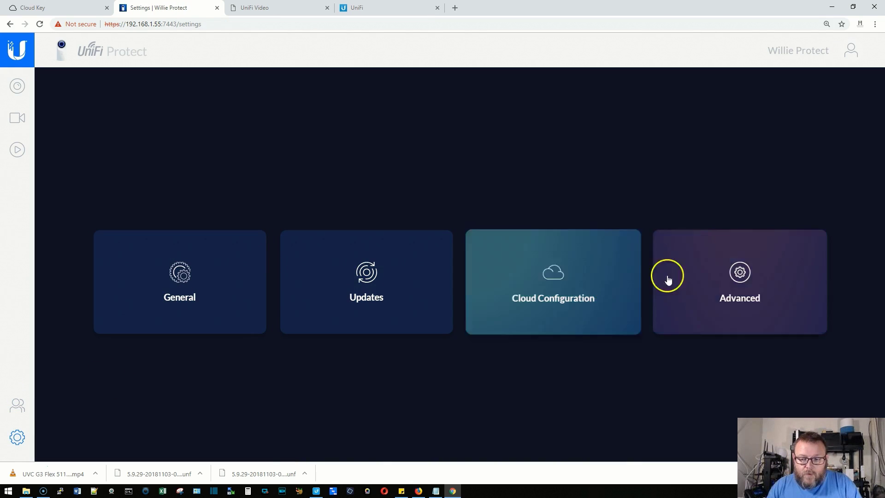
{"action": "left_click", "coordinate": [668, 280]}
{"action": "left_click", "coordinate": [117, 252]}
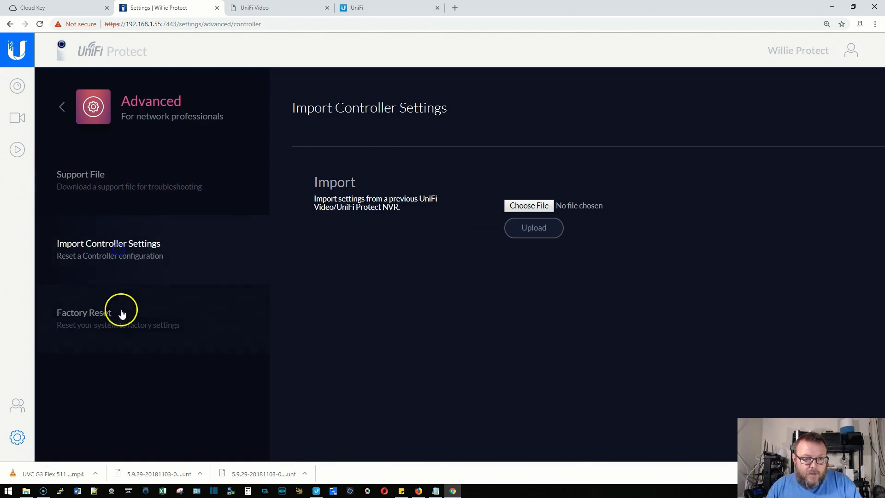
{"action": "left_click", "coordinate": [62, 107]}
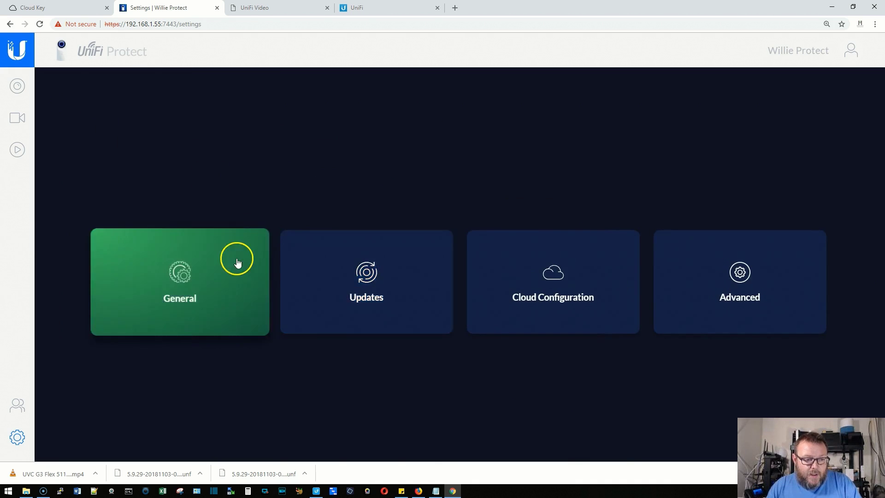
{"action": "left_click", "coordinate": [237, 262]}
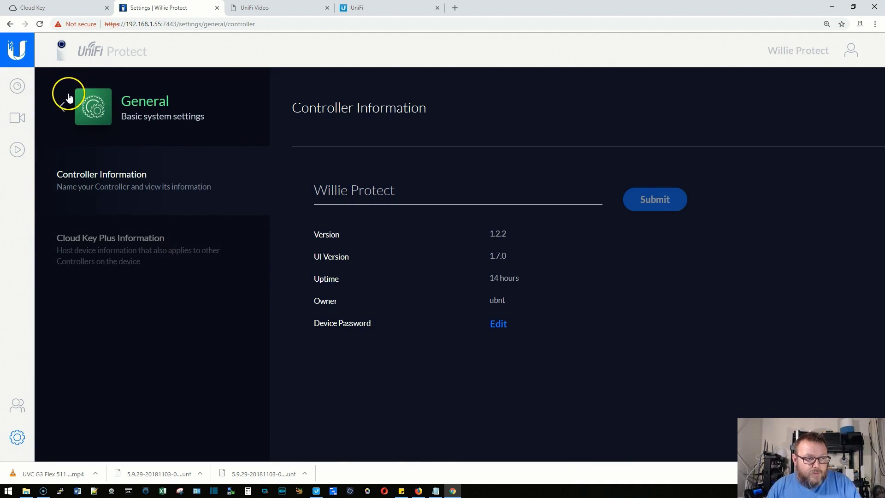
{"action": "left_click", "coordinate": [63, 105]}
{"action": "left_click", "coordinate": [403, 273]}
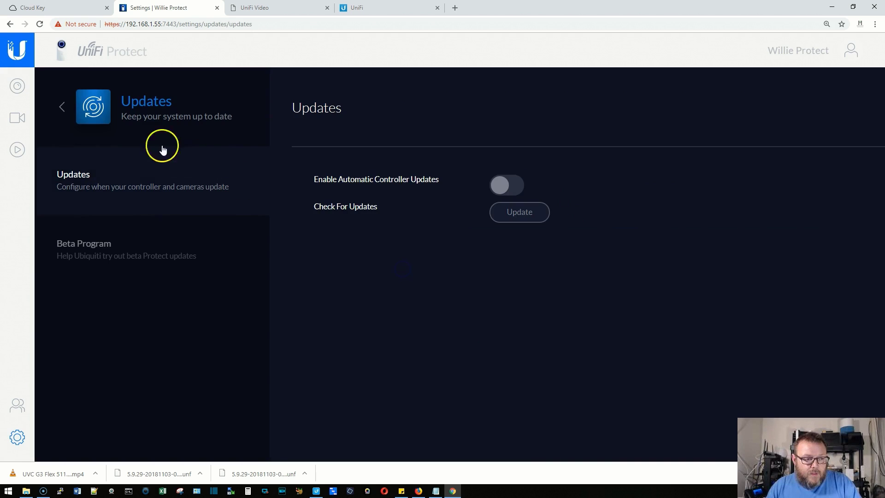
{"action": "left_click", "coordinate": [62, 107]}
{"action": "left_click", "coordinate": [593, 269]}
{"action": "left_click", "coordinate": [61, 106]}
{"action": "left_click", "coordinate": [695, 257]}
{"action": "left_click", "coordinate": [197, 238]}
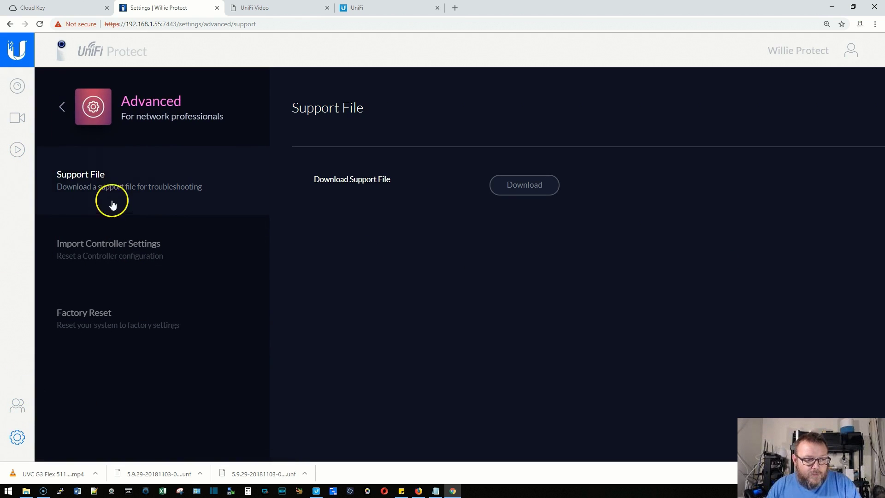
{"action": "left_click", "coordinate": [111, 247]}
{"action": "left_click", "coordinate": [122, 321]}
{"action": "left_click", "coordinate": [63, 110]}
{"action": "left_click", "coordinate": [188, 275]}
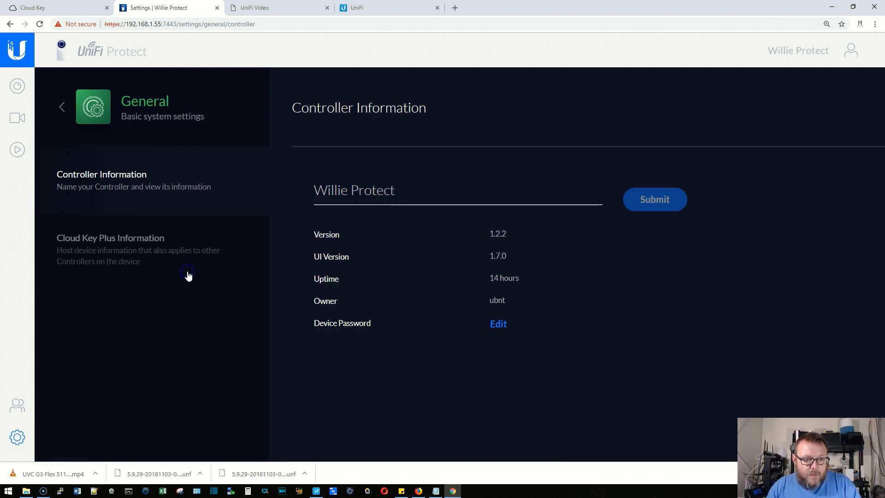
Reveal the generated device password under General, copy it, and switch to the camera's login tab.
{"action": "left_click", "coordinate": [497, 324]}
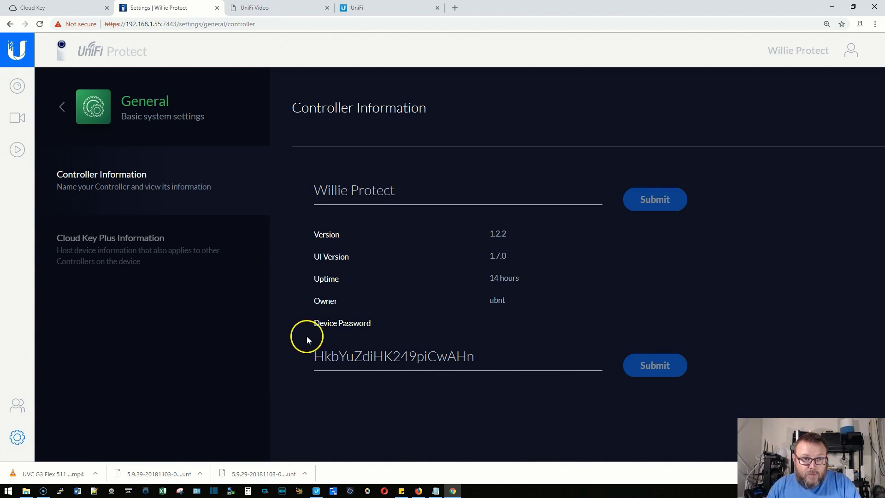
{"action": "left_click_drag", "start_coordinate": [315, 356], "coordinate": [473, 356]}
{"action": "right_click", "coordinate": [458, 356]}
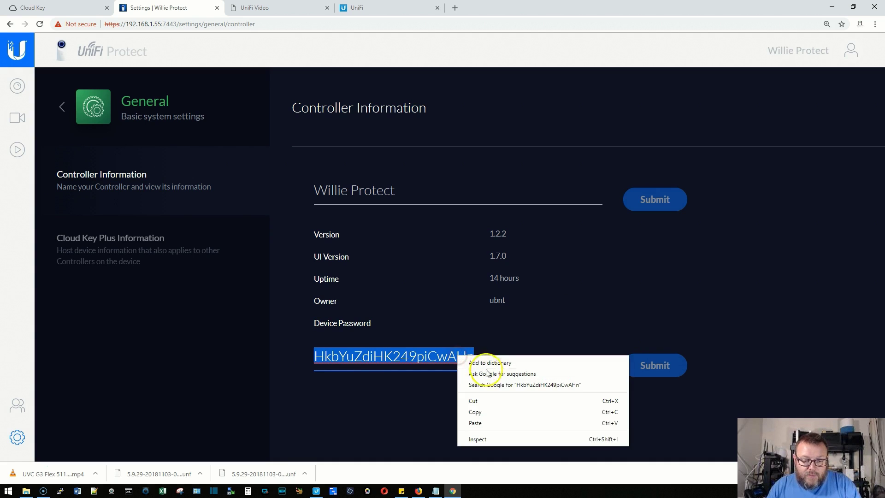
{"action": "left_click", "coordinate": [496, 410]}
{"action": "left_click", "coordinate": [267, 14]}
Log into the camera as ubnt with the pasted device password, decline saving it, and close the tab.
{"action": "left_click", "coordinate": [393, 219]}
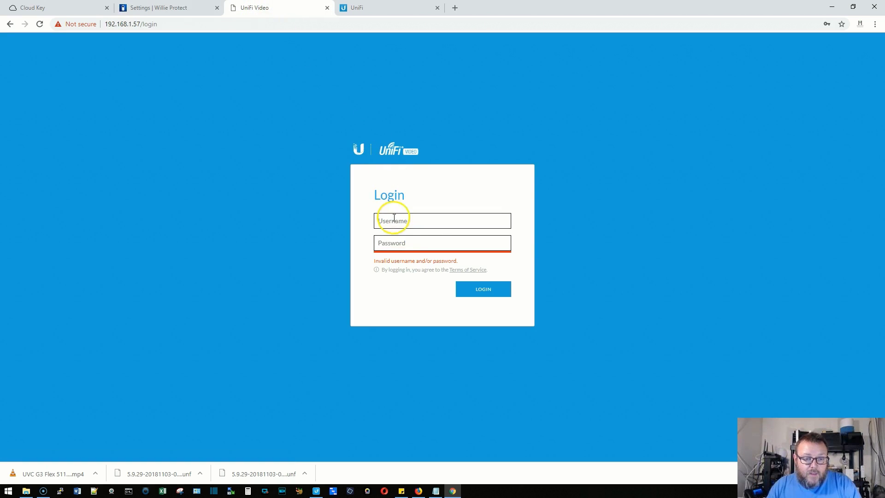
{"action": "type", "text": "ubnt"}
{"action": "key", "text": "Tab"}
{"action": "key", "text": "ctrl+v"}
{"action": "key", "text": "Return"}
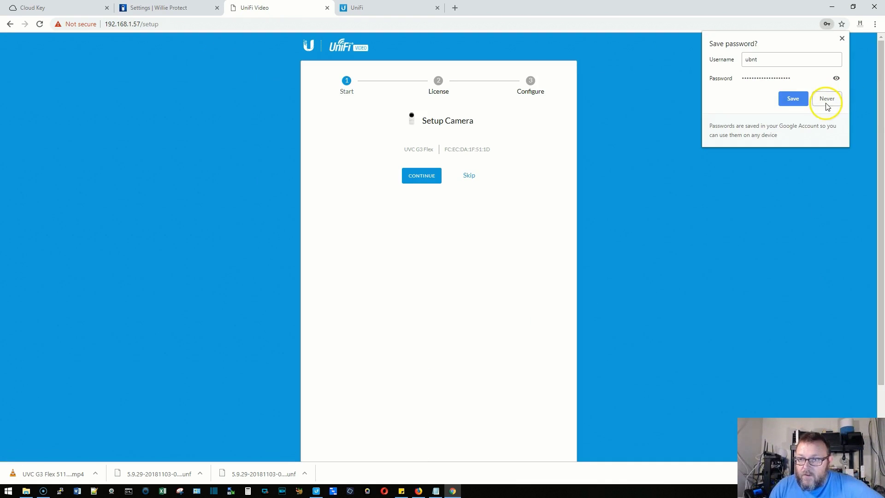
{"action": "left_click", "coordinate": [827, 102]}
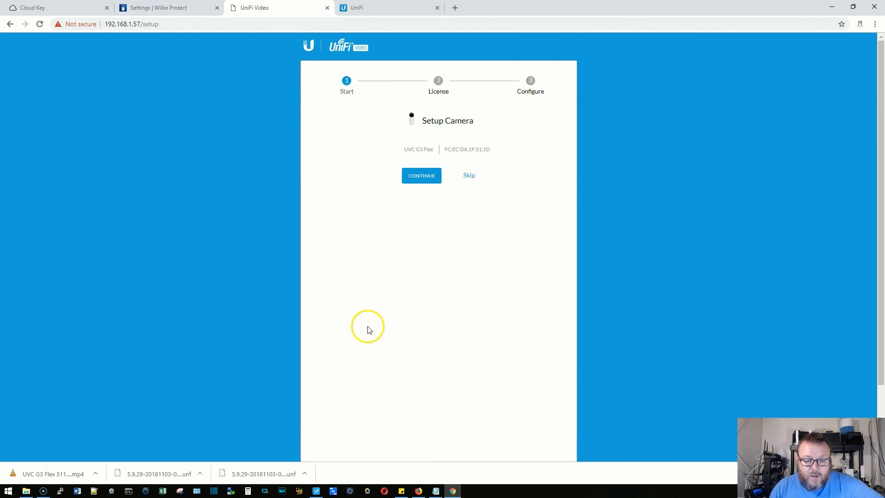
{"action": "left_click", "coordinate": [328, 8]}
{"action": "left_click", "coordinate": [12, 87]}
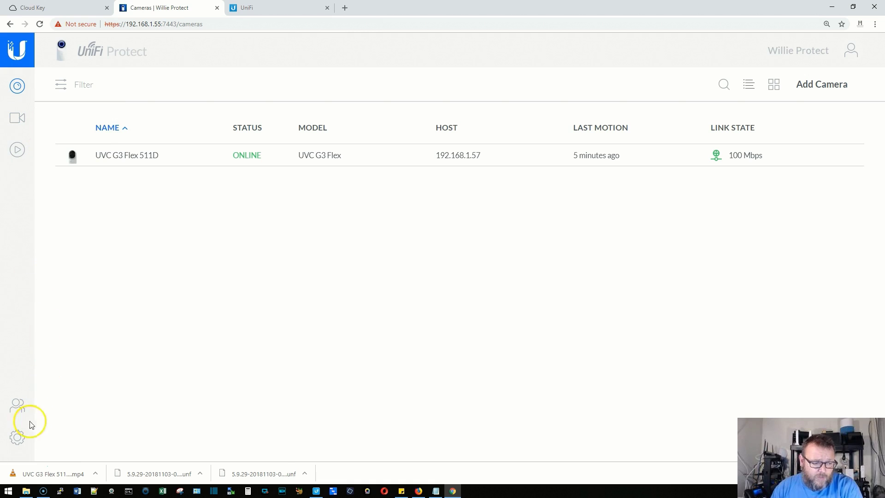
{"action": "left_click", "coordinate": [20, 440]}
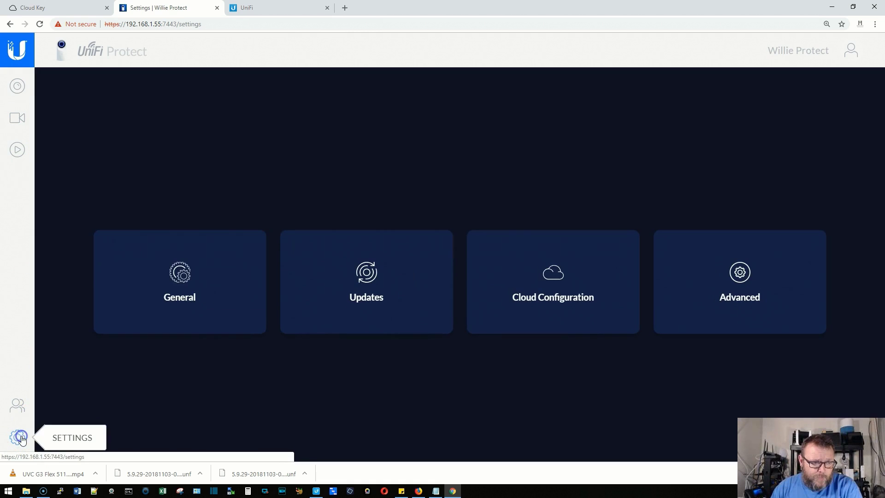
{"action": "left_click", "coordinate": [17, 88]}
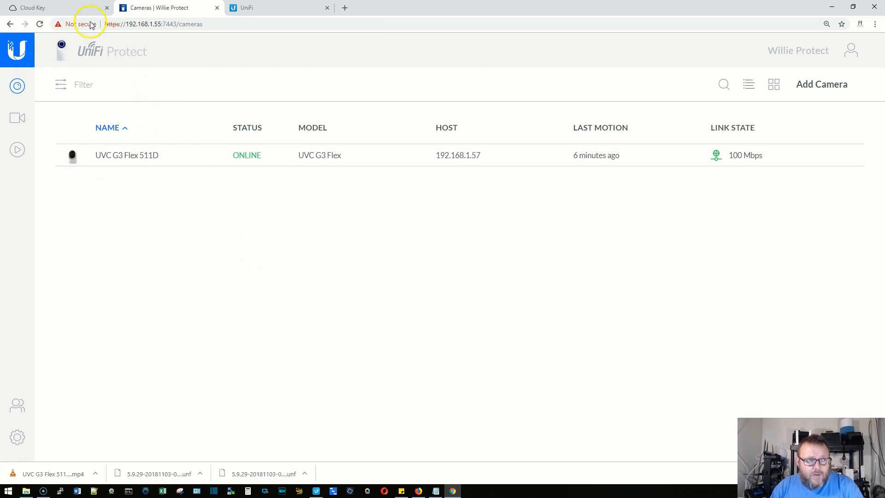
Switch between the Cloud Key and Protect browser tabs, ending on the Cloud Key landing page.
{"action": "left_click", "coordinate": [66, 10]}
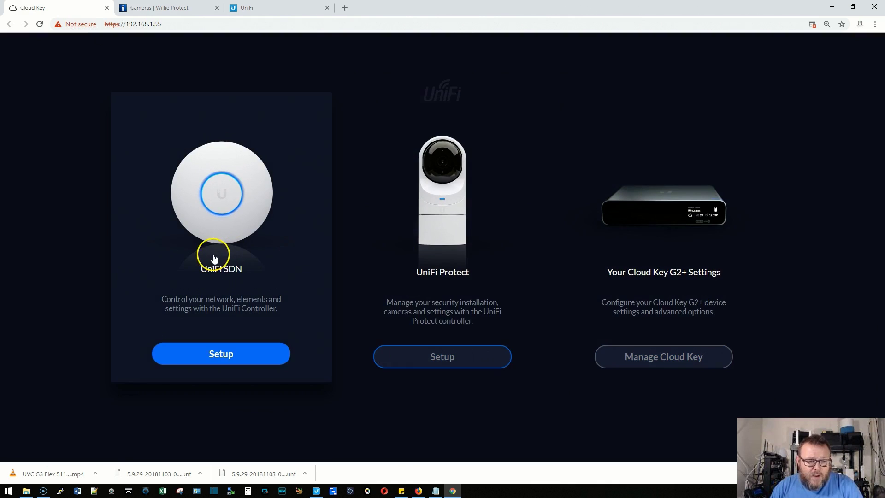
{"action": "left_click", "coordinate": [182, 9]}
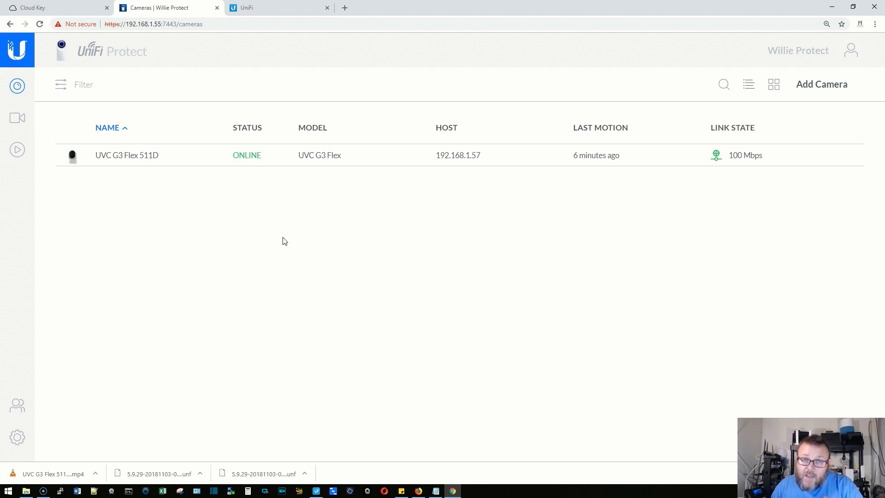
{"action": "left_click", "coordinate": [58, 7]}
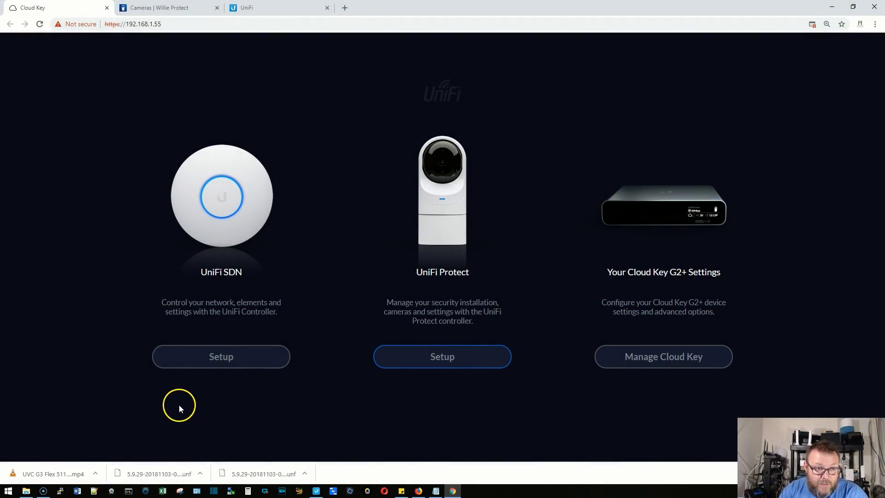
Select the UVC G3 Flex 511D in the Protect camera list and play its live feed.
{"action": "left_click", "coordinate": [174, 7]}
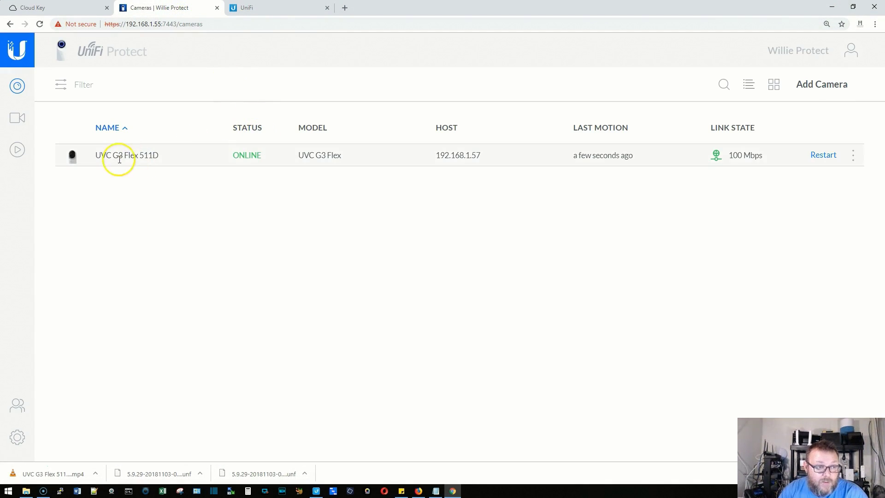
{"action": "left_click", "coordinate": [119, 158]}
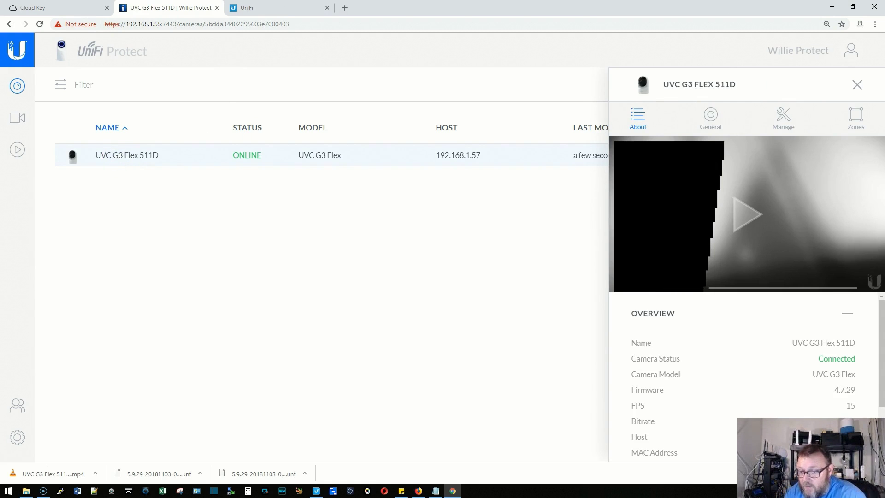
{"action": "left_click", "coordinate": [746, 215]}
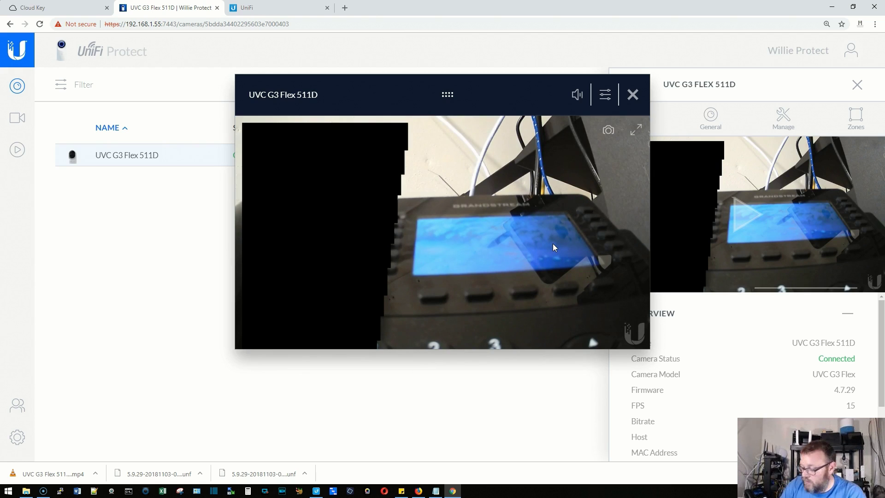
Close the UVC G3 Flex 511D live player and then its camera details panel.
{"action": "left_click", "coordinate": [570, 242]}
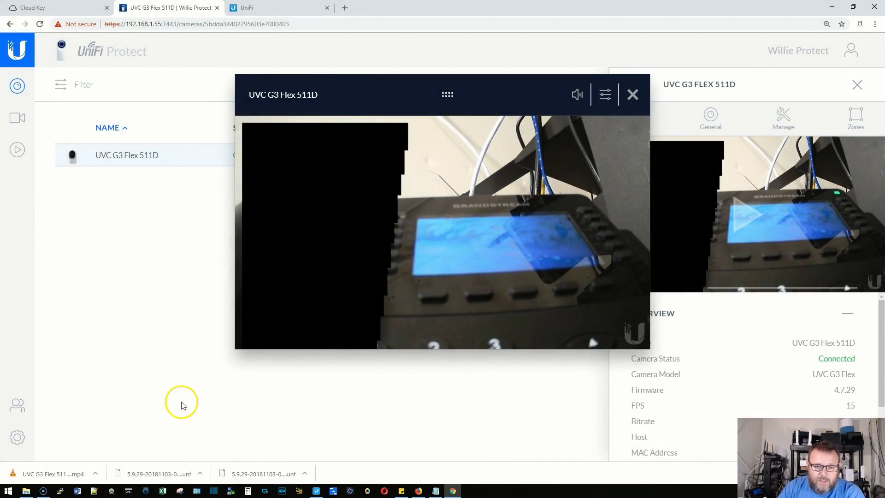
{"action": "left_click", "coordinate": [634, 97]}
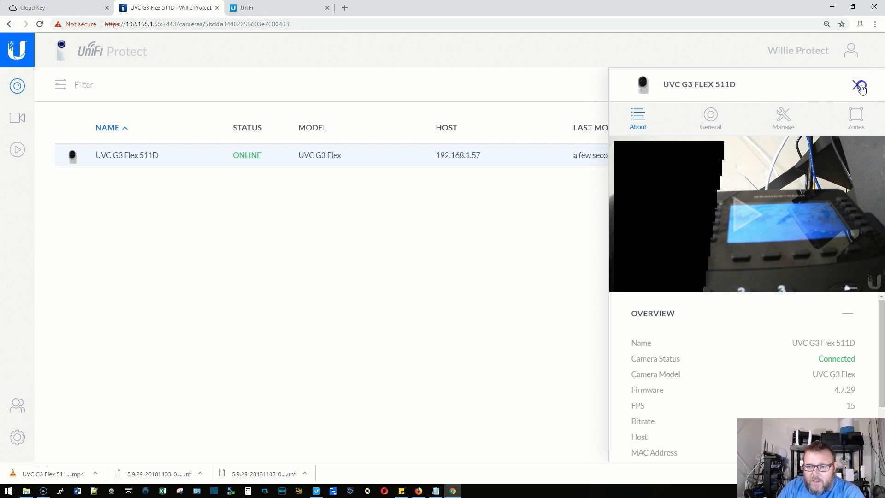
{"action": "left_click", "coordinate": [860, 86]}
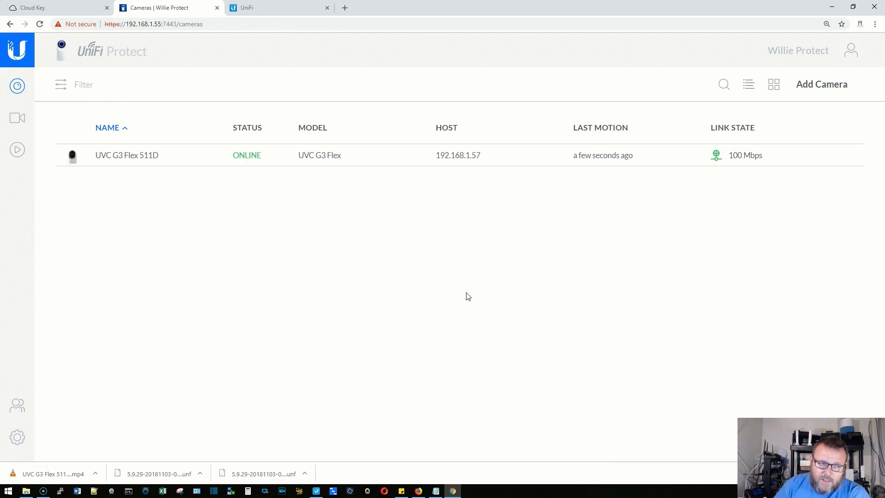